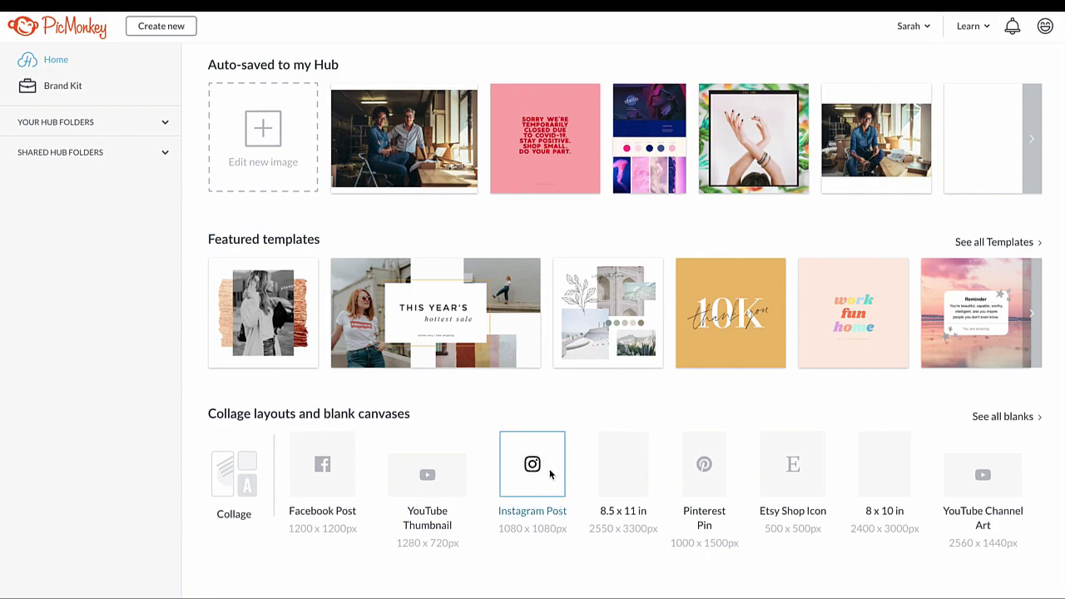
Start a new blank square Instagram Post canvas.
{"action": "left_click", "coordinate": [164, 26]}
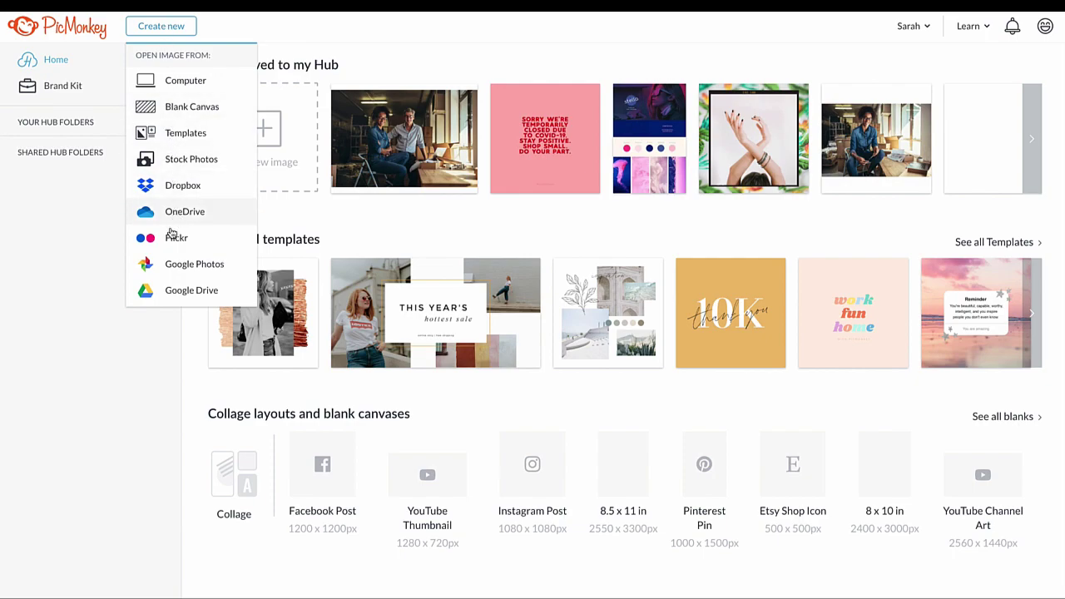
{"action": "left_click", "coordinate": [148, 379]}
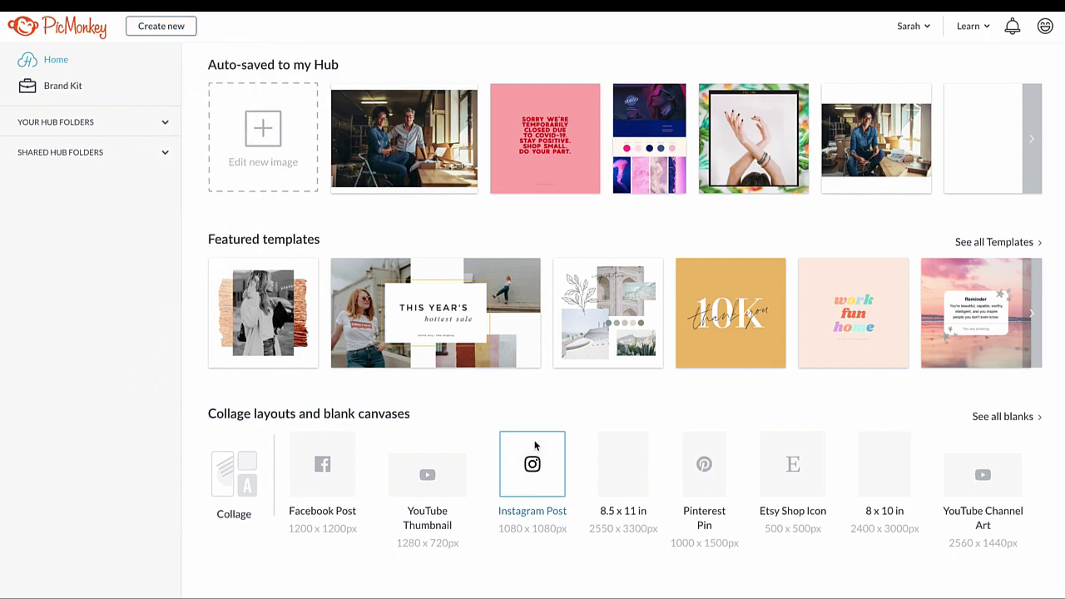
{"action": "left_click", "coordinate": [533, 450]}
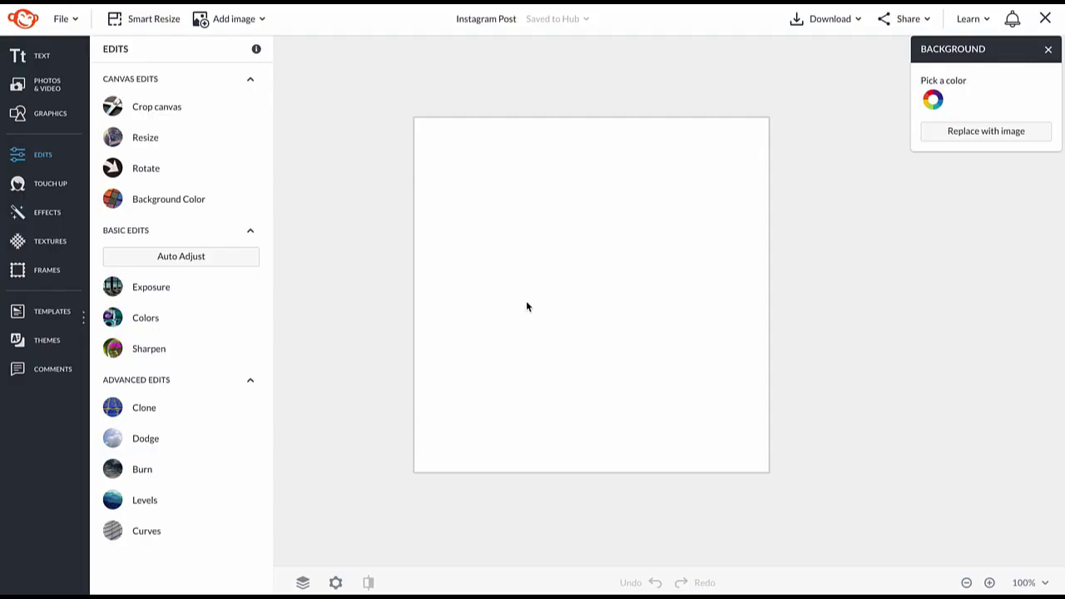
Search the stock videos for 'cocktail' and browse the cocktail clips.
{"action": "left_click", "coordinate": [42, 84]}
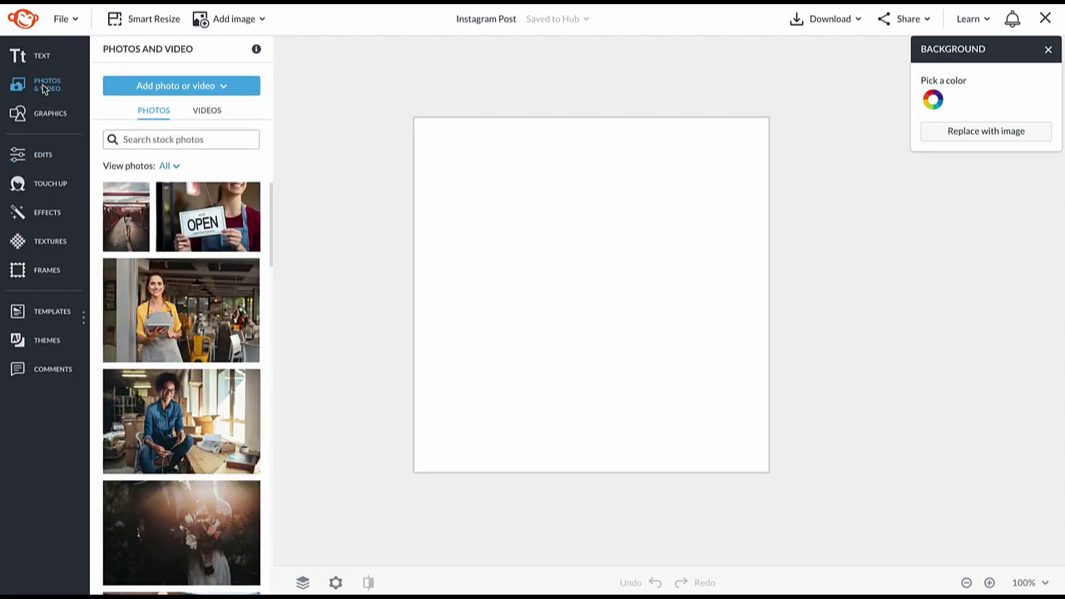
{"action": "left_click", "coordinate": [211, 112]}
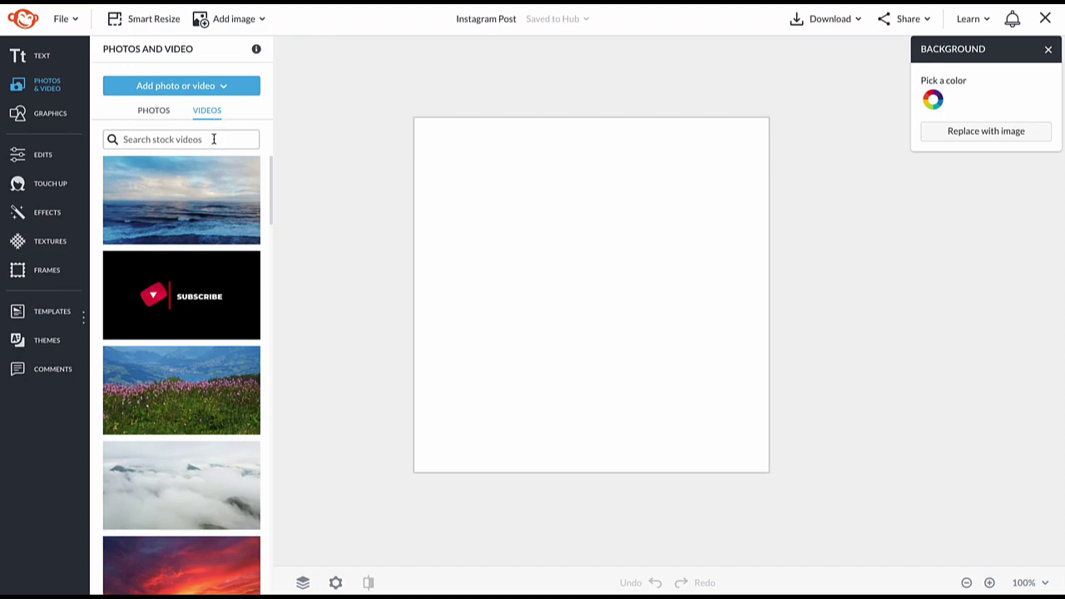
{"action": "scroll", "coordinate": [204, 273], "scroll_direction": "down", "scroll_amount": 3}
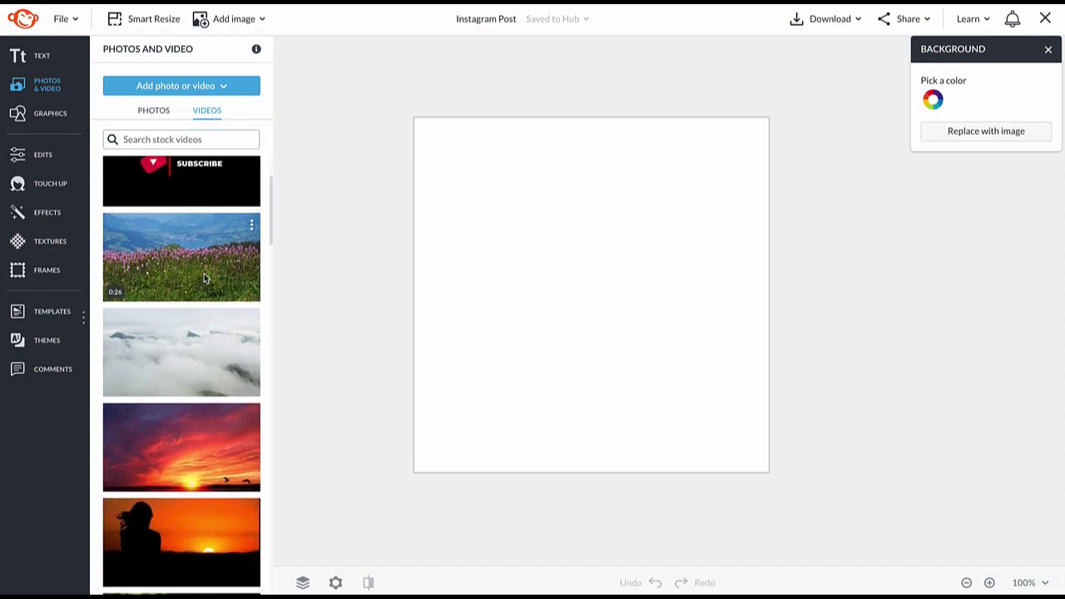
{"action": "scroll", "coordinate": [204, 279], "scroll_direction": "down", "scroll_amount": 5}
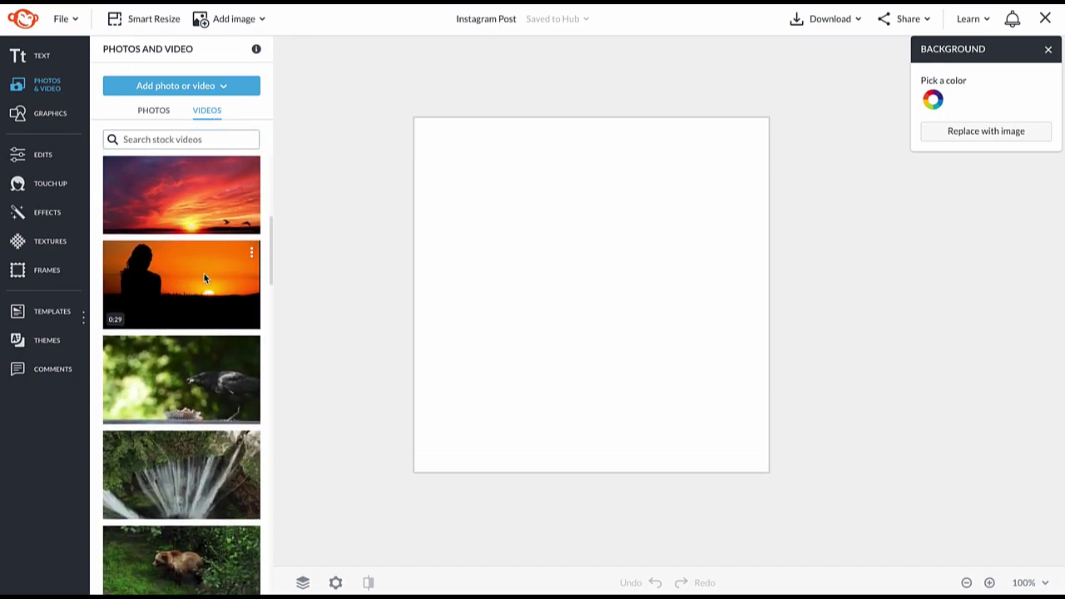
{"action": "scroll", "coordinate": [204, 278], "scroll_direction": "down", "scroll_amount": 2}
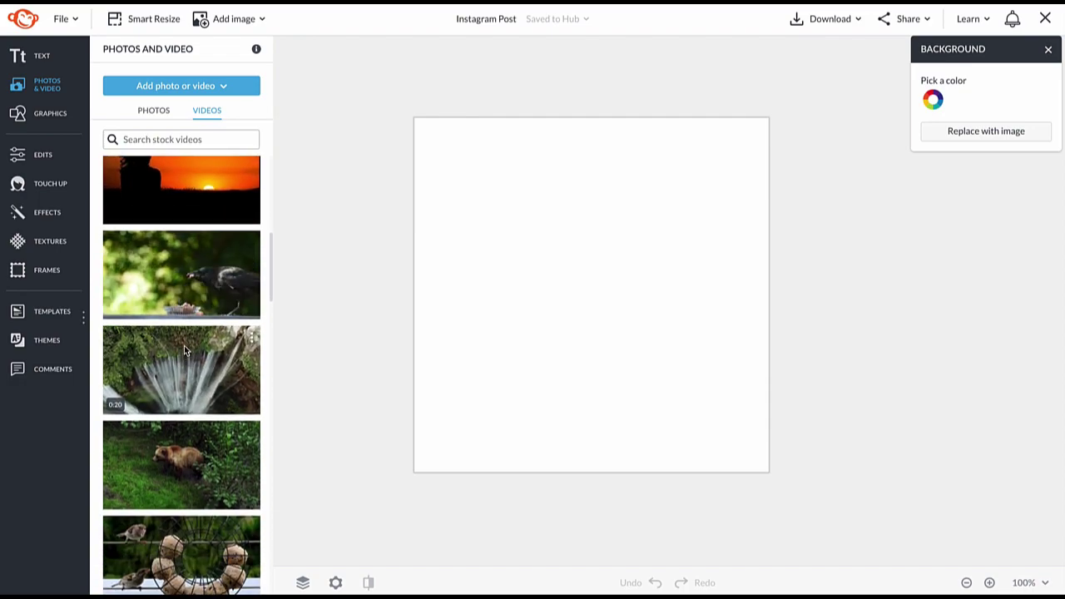
{"action": "scroll", "coordinate": [183, 345], "scroll_direction": "up", "scroll_amount": 8}
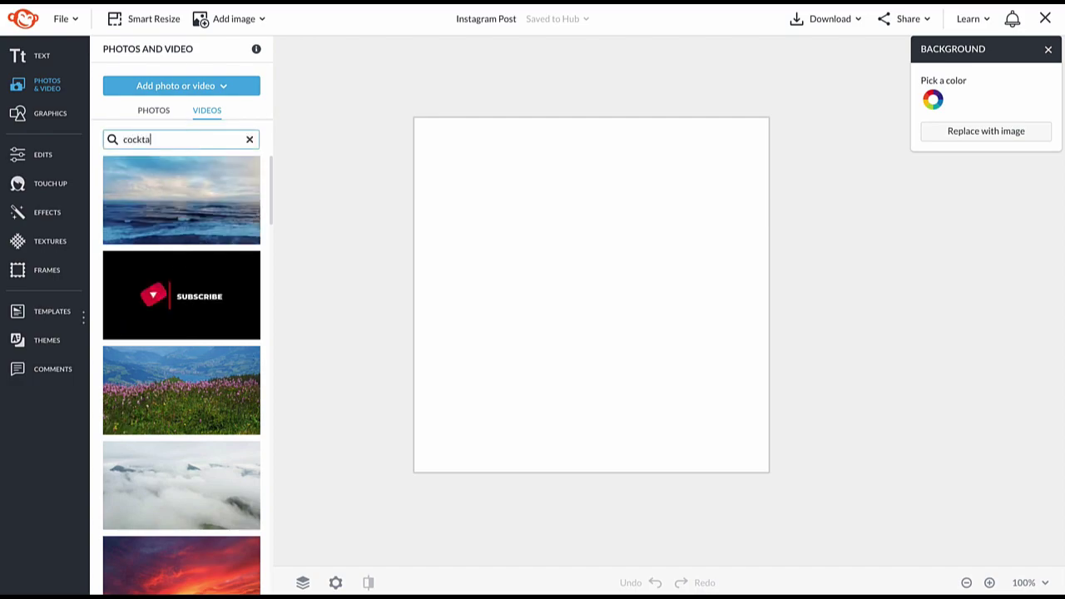
{"action": "key", "text": "Return"}
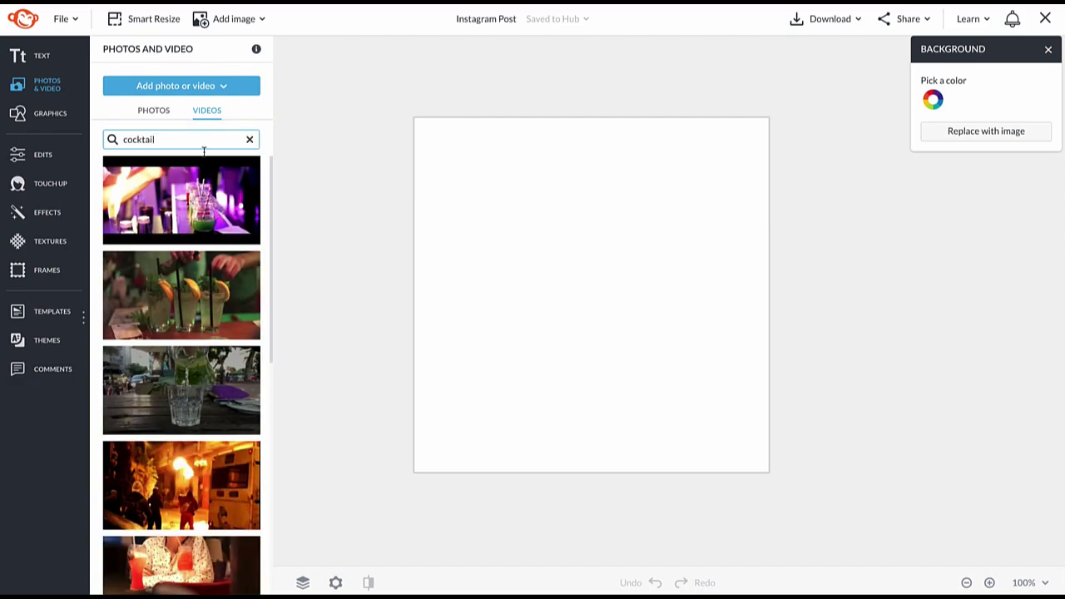
{"action": "scroll", "coordinate": [189, 278], "scroll_direction": "down", "scroll_amount": 5}
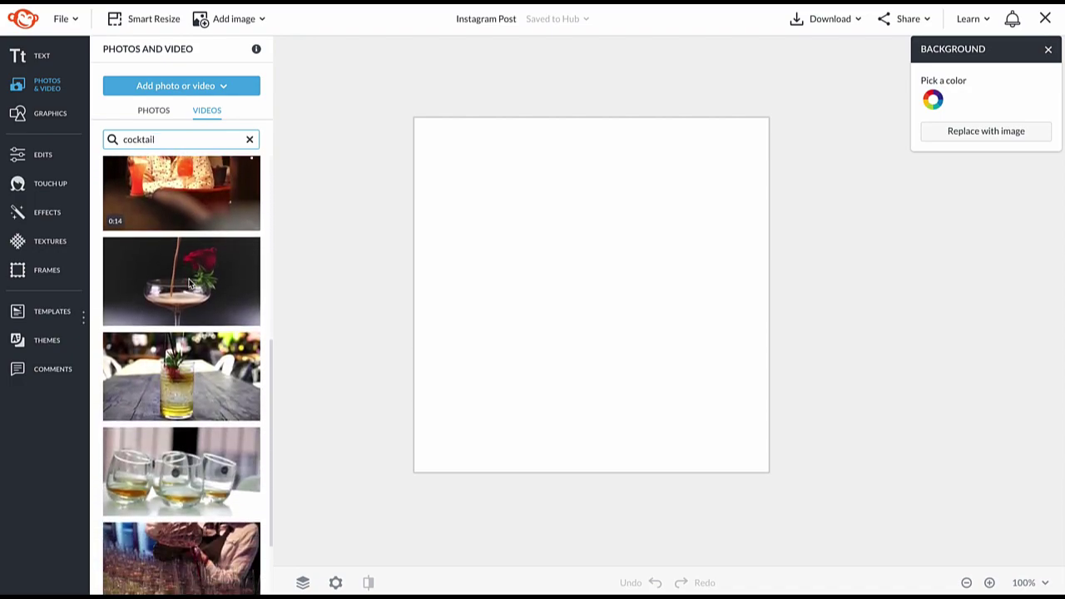
Add the garnished cocktail clip and snap it to the canvas edges.
{"action": "left_click", "coordinate": [205, 396]}
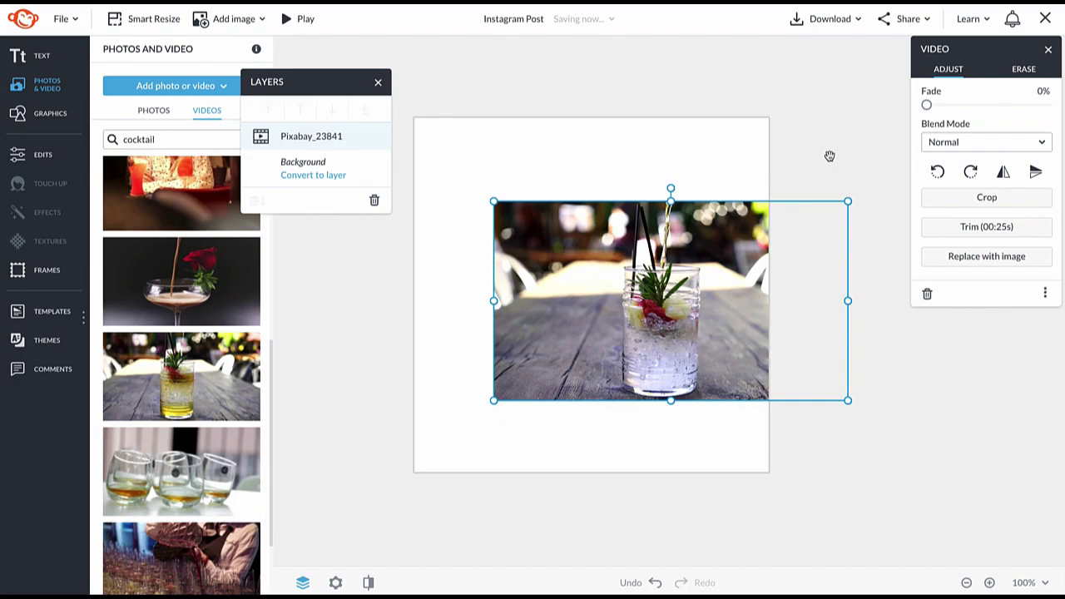
{"action": "left_click_drag", "start_coordinate": [724, 266], "coordinate": [647, 267]}
{"action": "left_click_drag", "start_coordinate": [978, 51], "coordinate": [876, 173]}
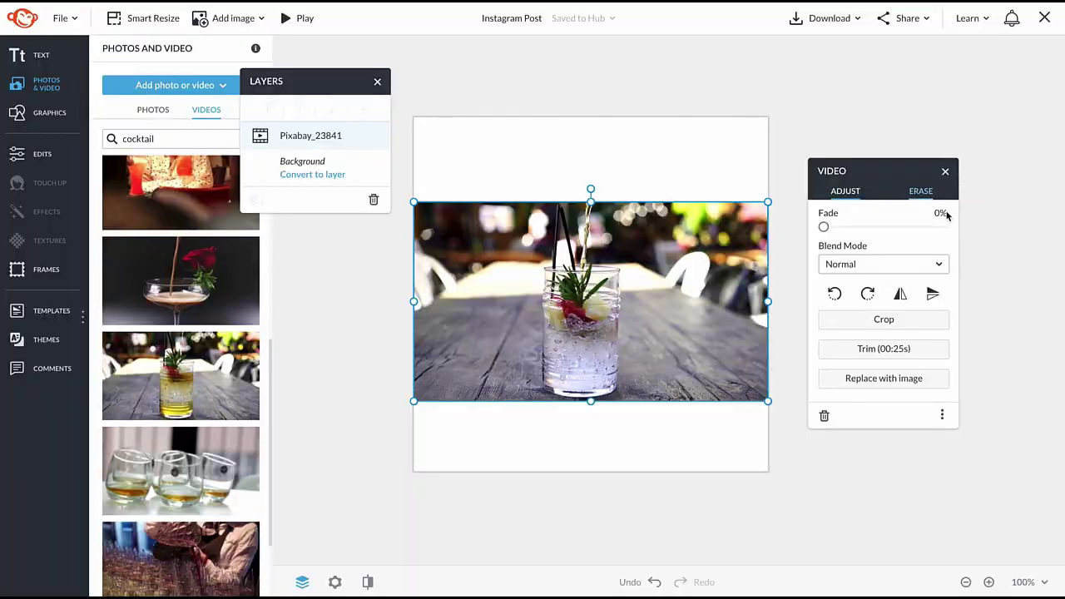
Test fade, blend modes, rotation and flip, leaving the video unfaded, Normal and landscape.
{"action": "mouse_move", "coordinate": [826, 227]}
{"action": "left_mouse_down"}
{"action": "mouse_move", "coordinate": [905, 224]}
{"action": "mouse_move", "coordinate": [819, 227]}
{"action": "left_mouse_up"}
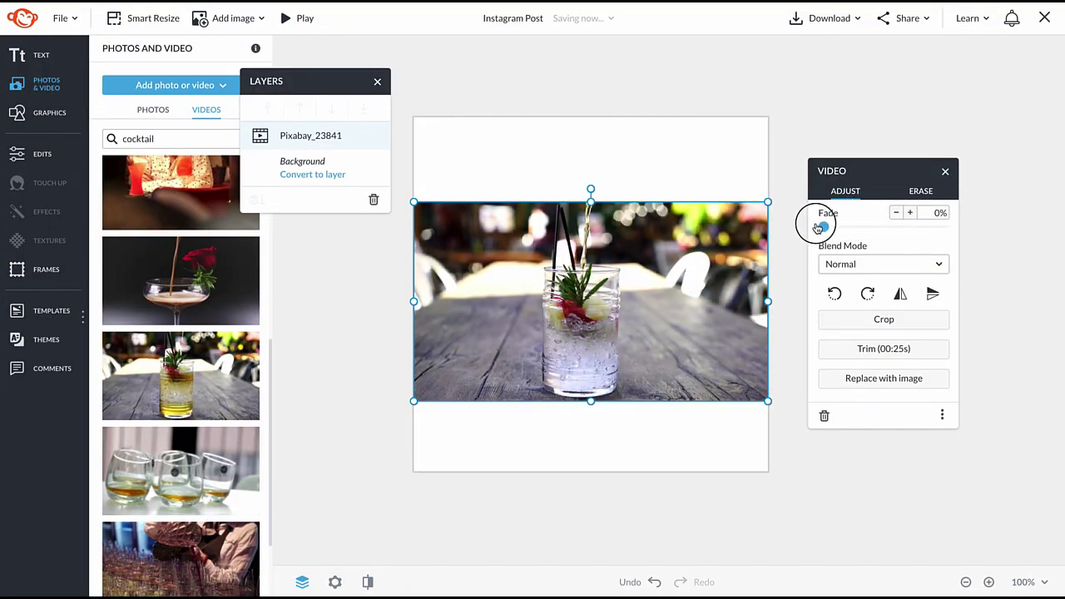
{"action": "left_click", "coordinate": [880, 263]}
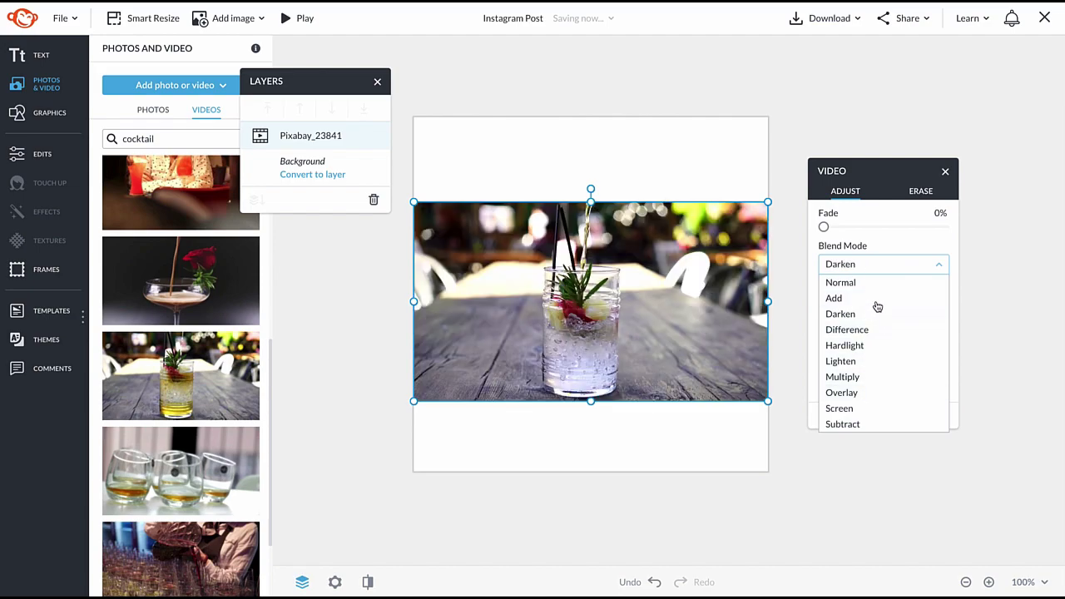
{"action": "left_click", "coordinate": [874, 282]}
{"action": "left_click", "coordinate": [872, 294]}
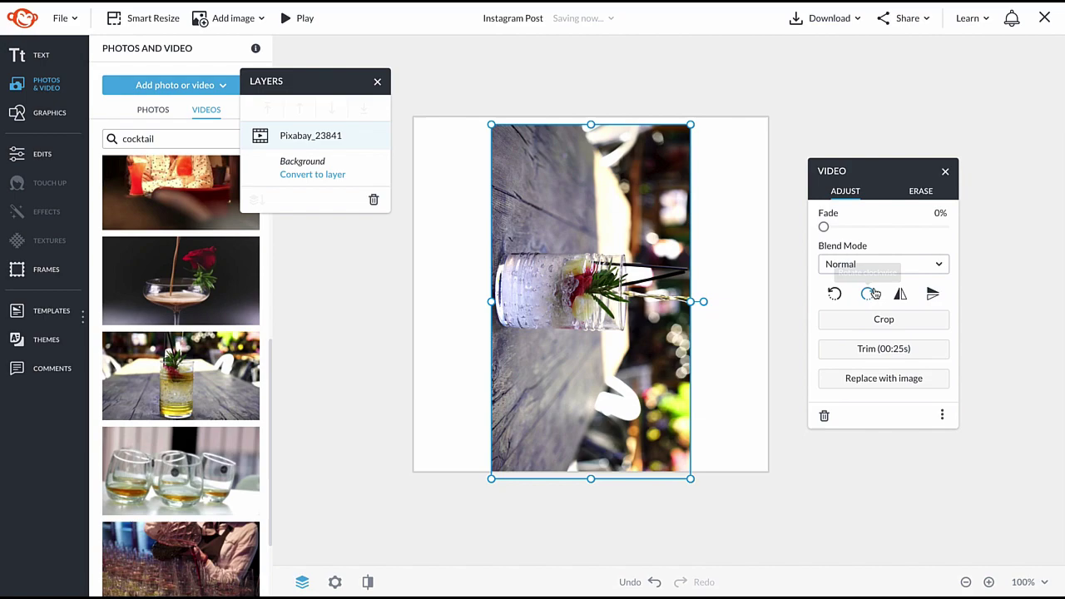
{"action": "left_click", "coordinate": [869, 293]}
{"action": "left_click", "coordinate": [900, 293]}
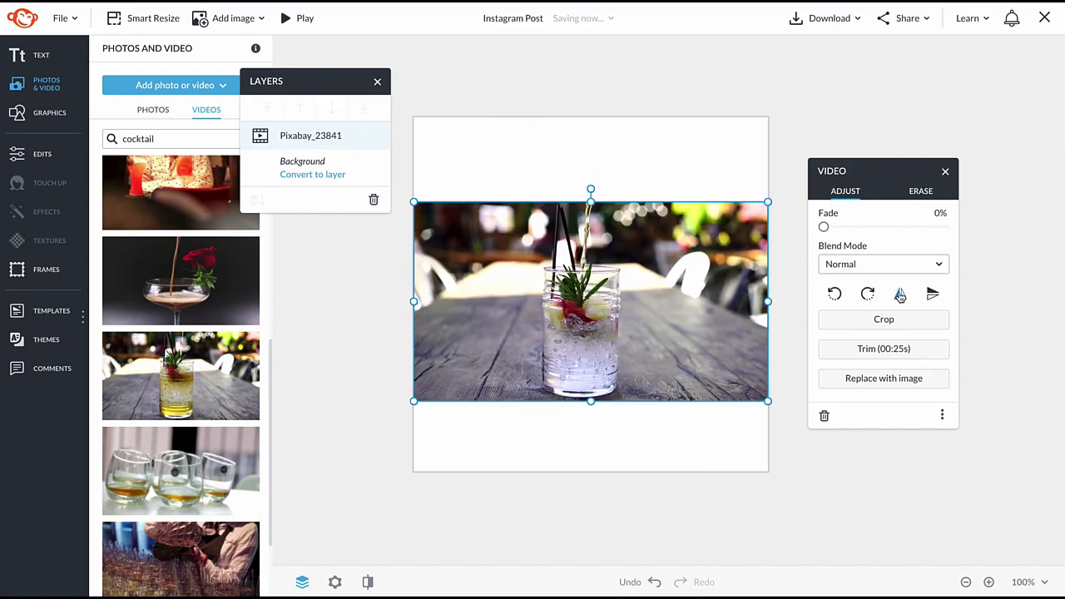
Crop the clip's left and right sides to a square and centre it on the canvas.
{"action": "left_click", "coordinate": [886, 321]}
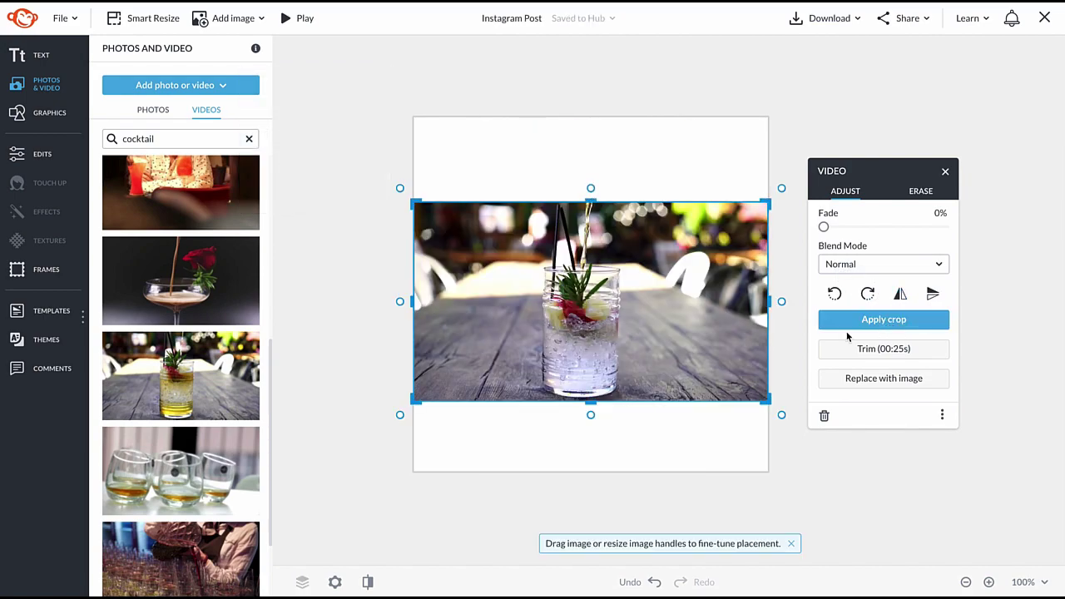
{"action": "left_click_drag", "start_coordinate": [771, 302], "coordinate": [696, 301]}
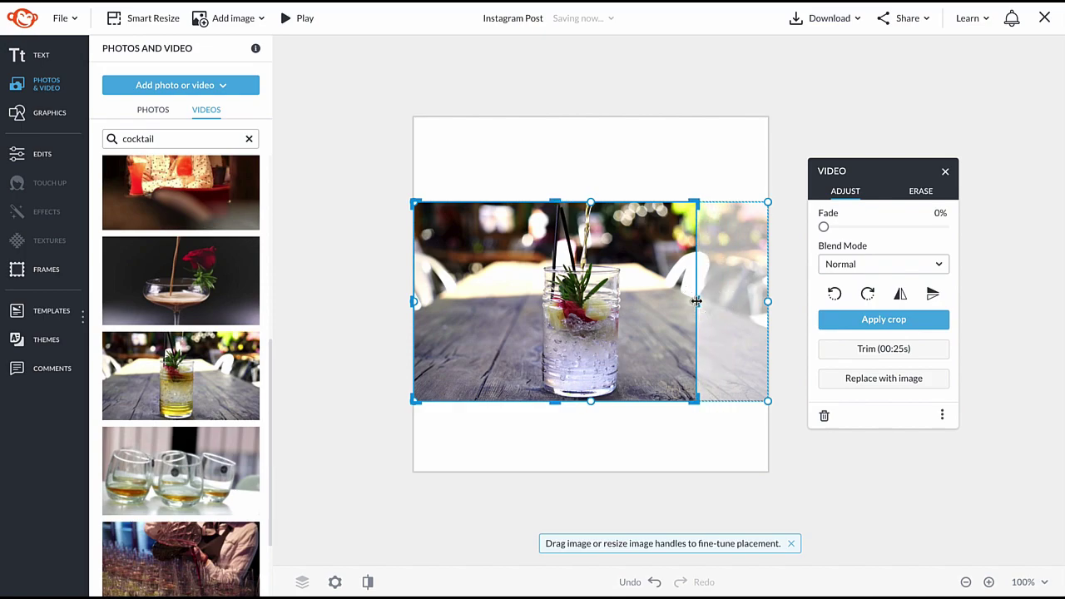
{"action": "left_click_drag", "start_coordinate": [411, 301], "coordinate": [487, 294]}
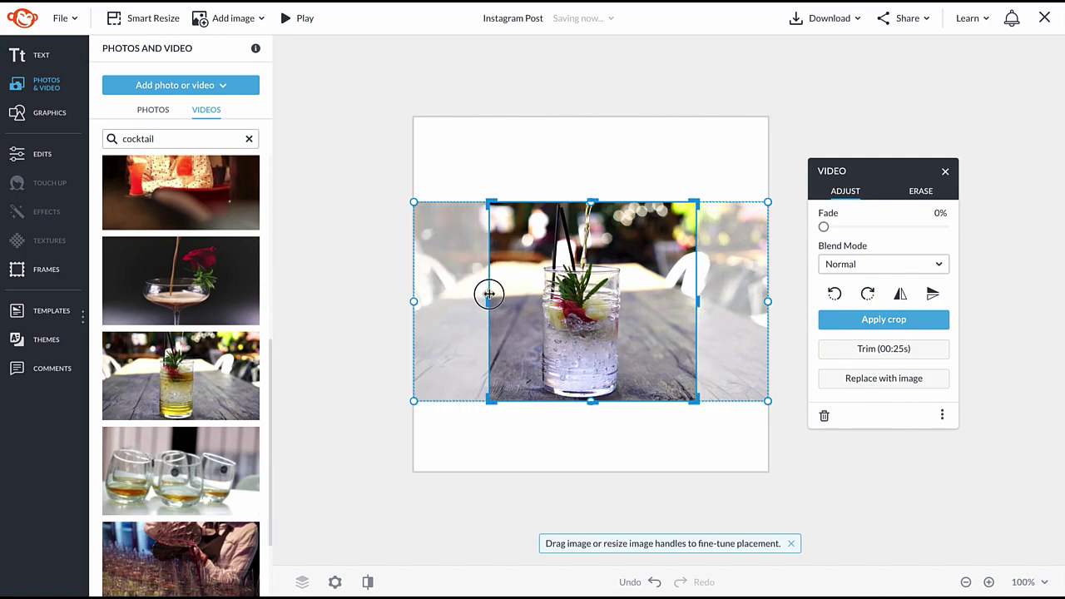
{"action": "left_click", "coordinate": [880, 321]}
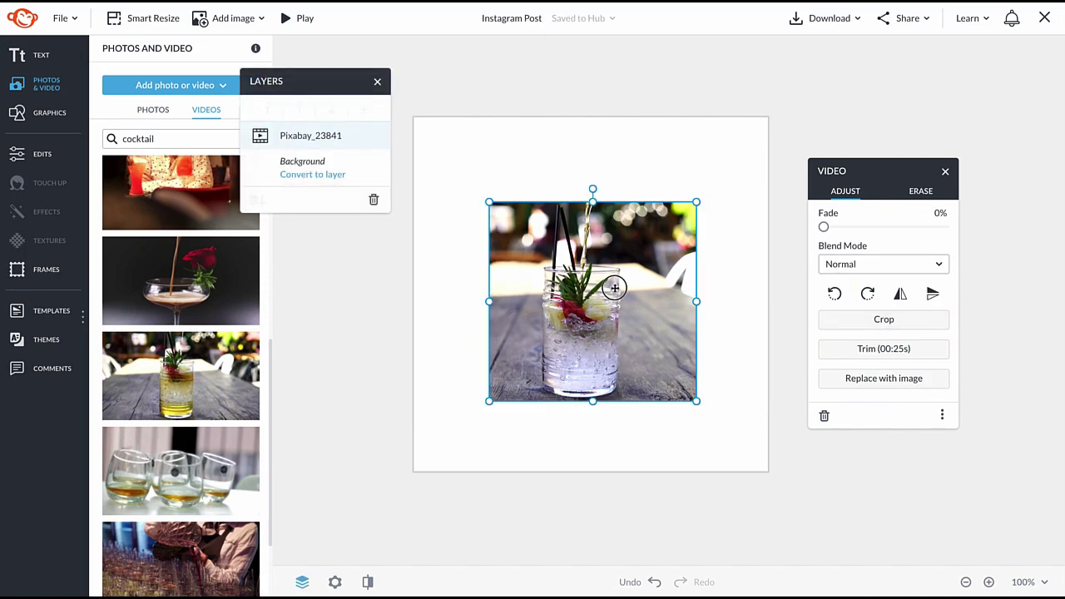
{"action": "left_click_drag", "start_coordinate": [615, 287], "coordinate": [612, 282]}
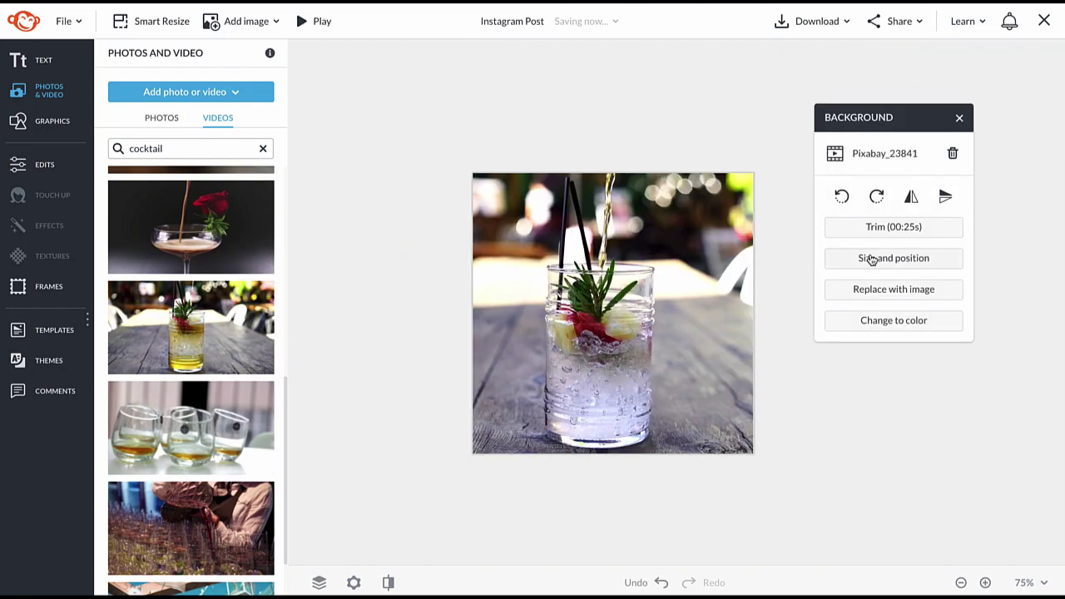
Resize the background video to fill the square canvas and shift it to centre the glass.
{"action": "left_click", "coordinate": [872, 260]}
{"action": "left_click", "coordinate": [301, 133]}
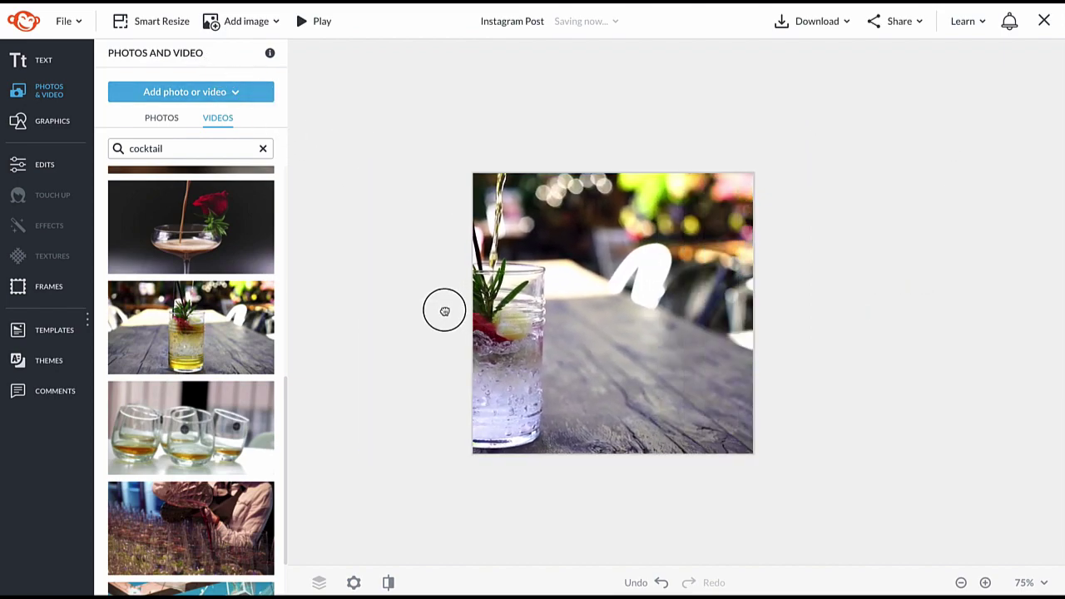
{"action": "left_click_drag", "start_coordinate": [584, 298], "coordinate": [571, 299]}
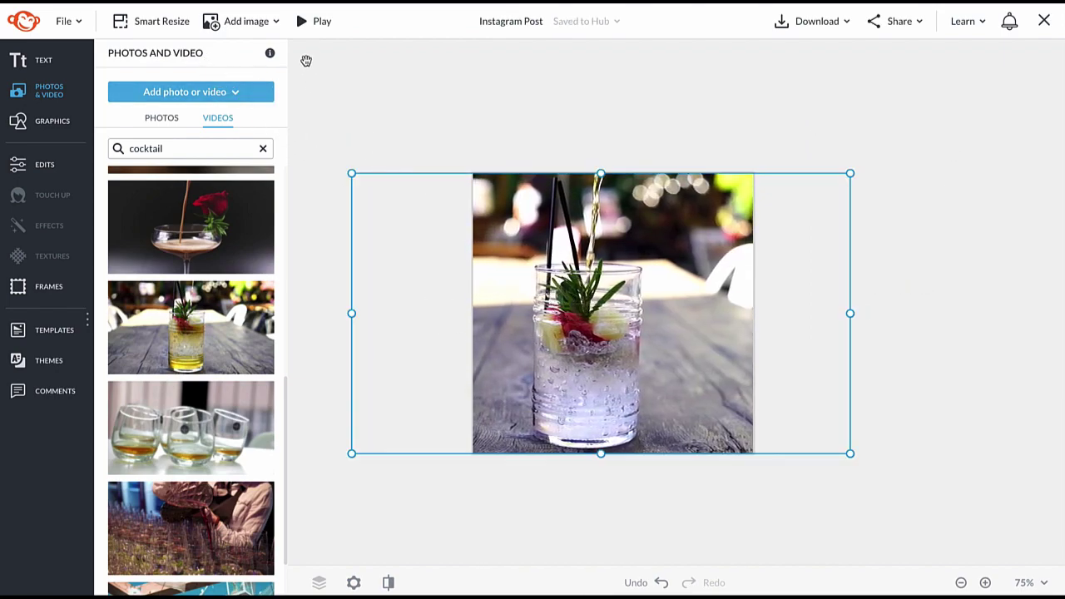
Preview the video, set the rose cocktail clip as background, then reposition the video.
{"action": "left_click", "coordinate": [302, 20]}
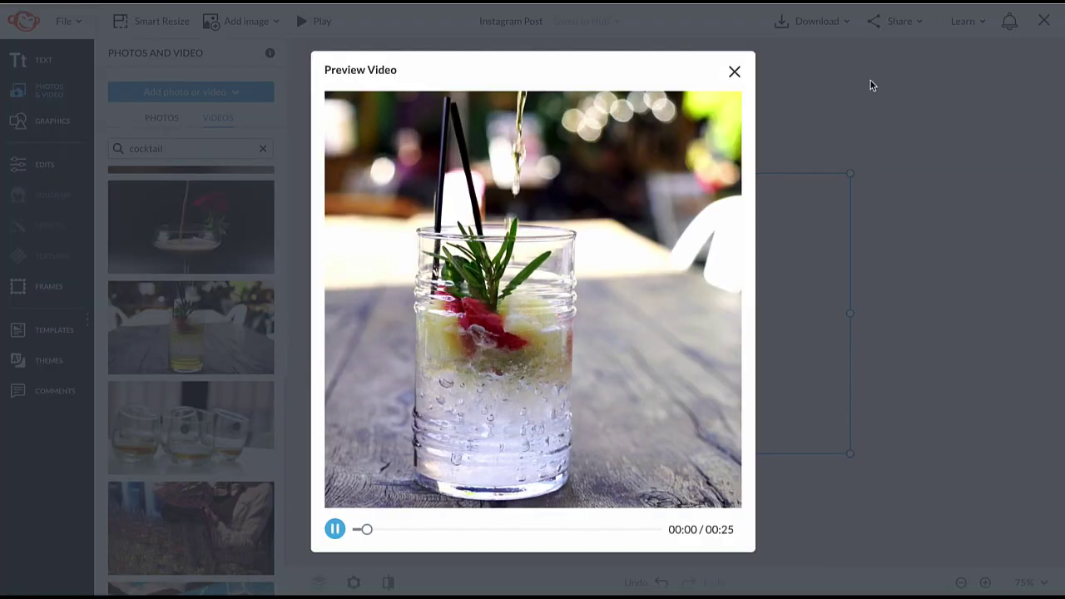
{"action": "left_click", "coordinate": [735, 71]}
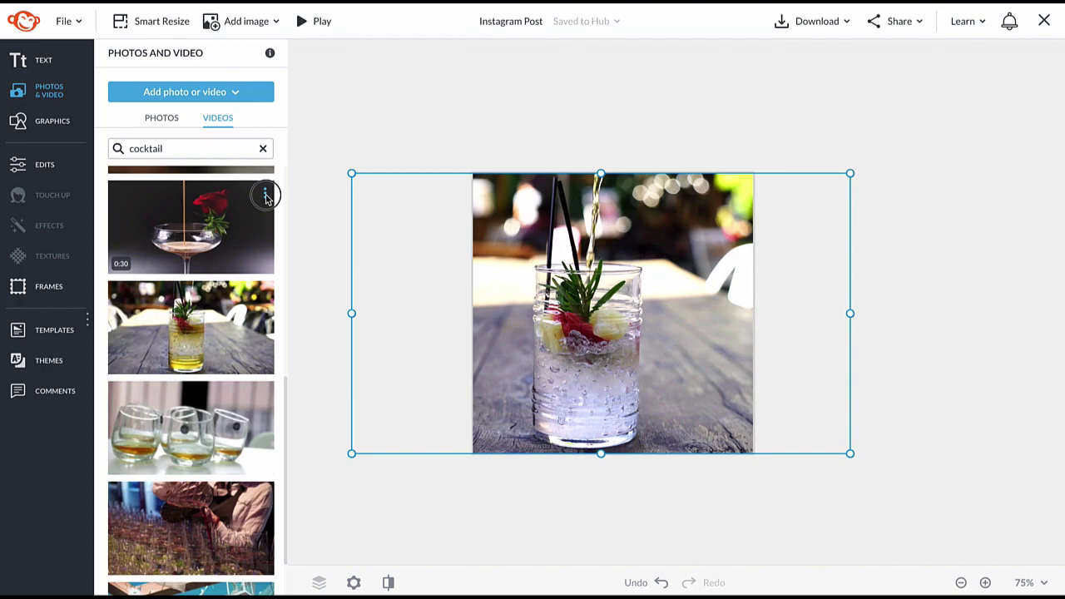
{"action": "left_click", "coordinate": [264, 194]}
{"action": "left_click", "coordinate": [309, 242]}
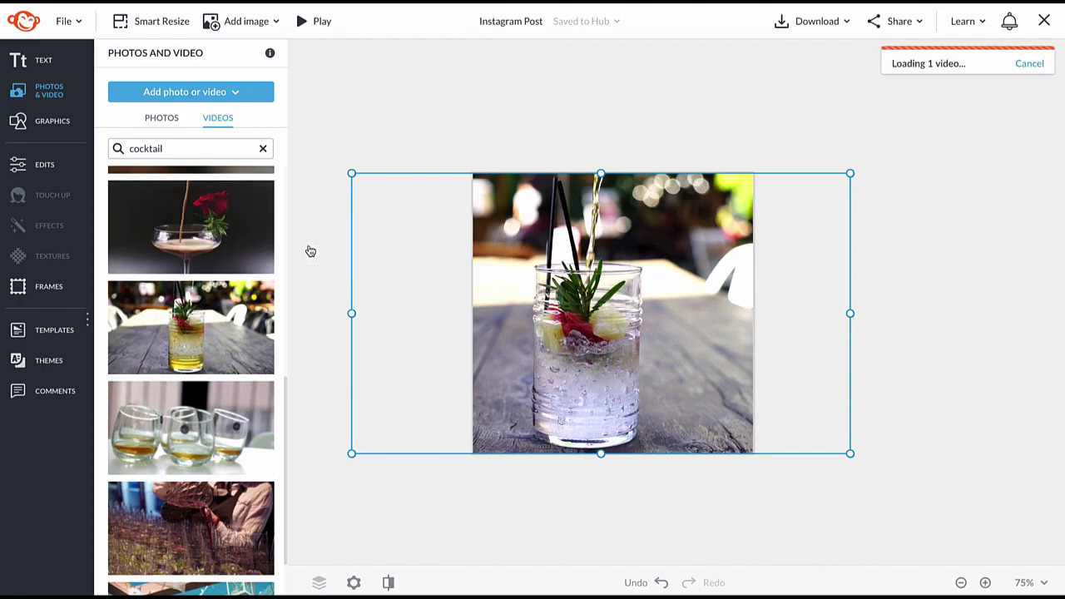
{"action": "left_click_drag", "start_coordinate": [695, 364], "coordinate": [722, 353]}
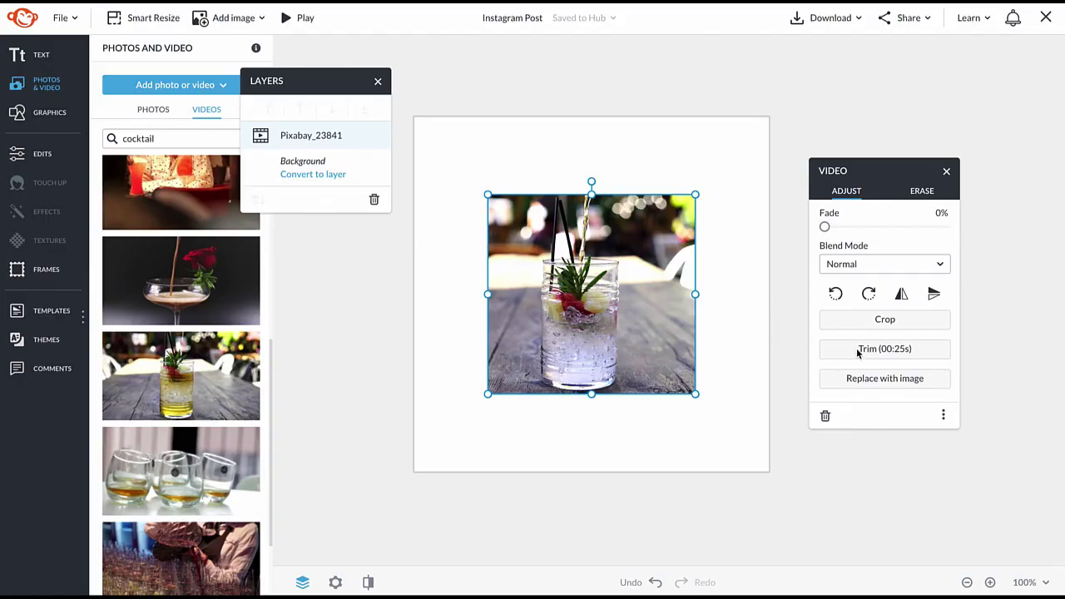
Trim the start and end off the 25-second clip and play back the kept middle.
{"action": "left_click", "coordinate": [922, 351]}
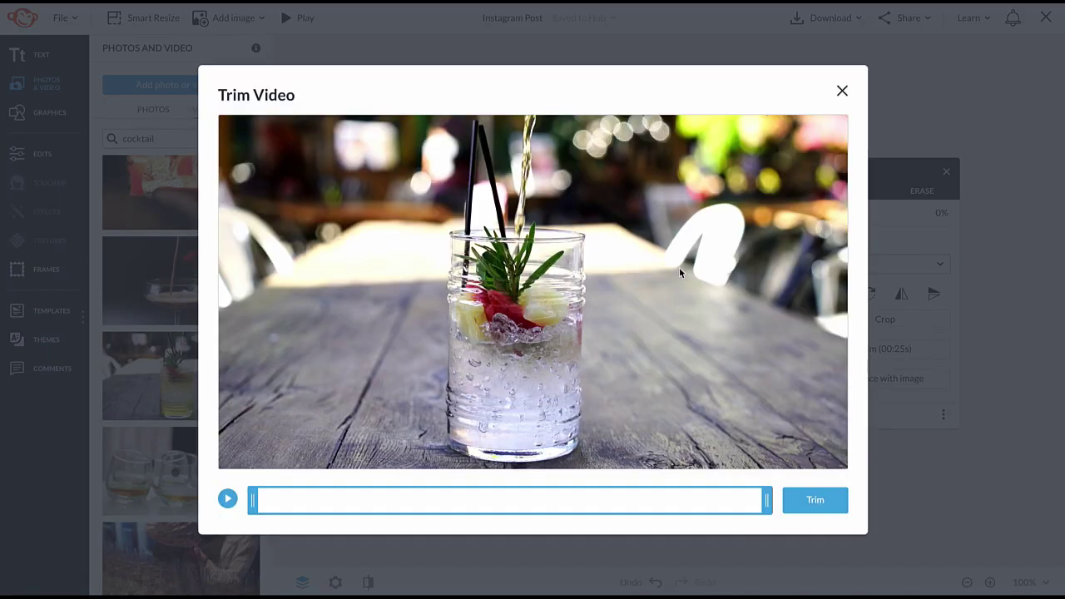
{"action": "left_click", "coordinate": [242, 502]}
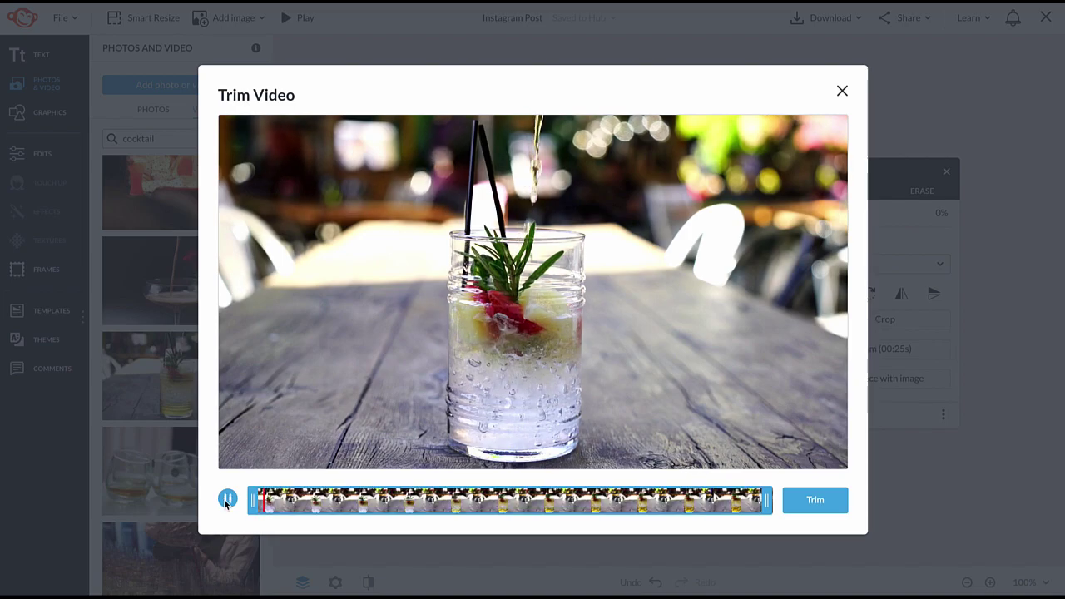
{"action": "left_click_drag", "start_coordinate": [252, 502], "coordinate": [380, 499]}
{"action": "left_click_drag", "start_coordinate": [767, 499], "coordinate": [637, 499]}
{"action": "left_click", "coordinate": [228, 499]}
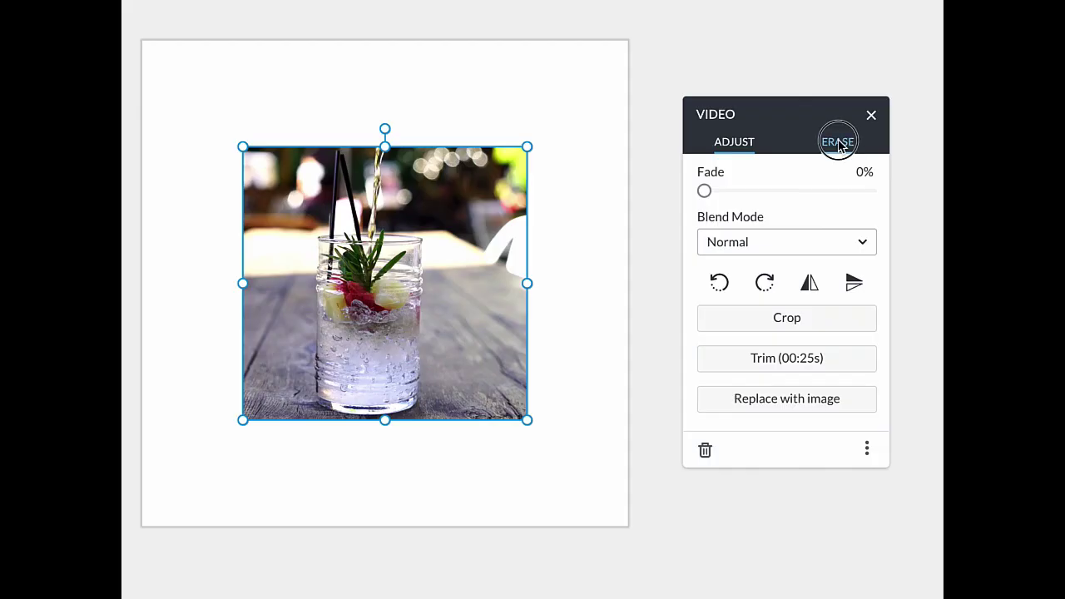
Set the erase brush to size 109, hardness 40%, strength 69%, then fade and restore the video edges.
{"action": "left_click_drag", "start_coordinate": [736, 235], "coordinate": [739, 235]}
{"action": "left_click_drag", "start_coordinate": [785, 279], "coordinate": [772, 283]}
{"action": "left_click_drag", "start_coordinate": [867, 324], "coordinate": [815, 324]}
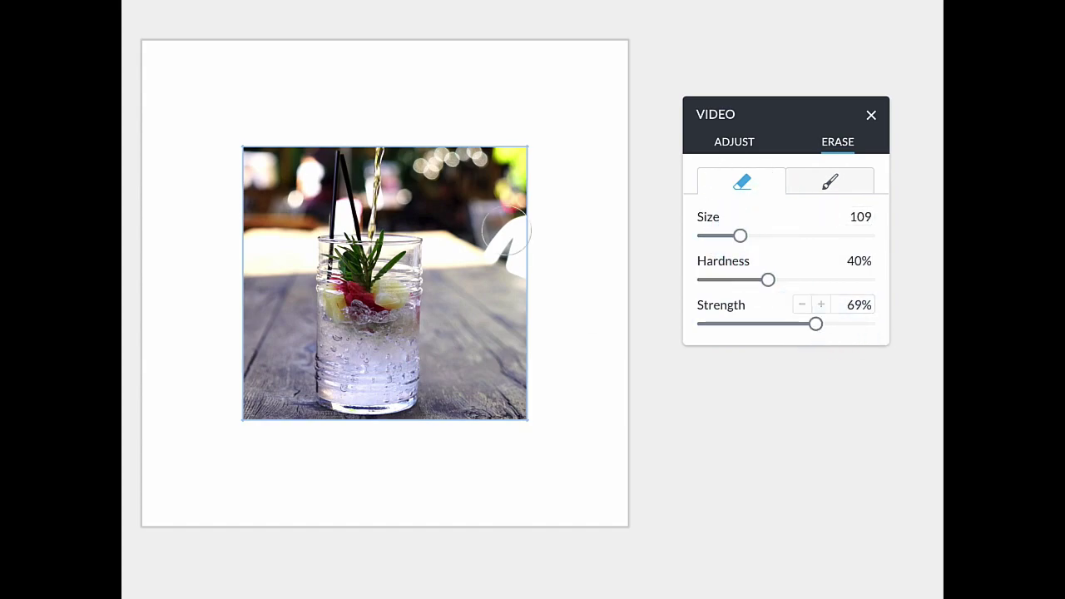
{"action": "mouse_move", "coordinate": [549, 249]}
{"action": "left_mouse_down"}
{"action": "mouse_move", "coordinate": [507, 406]}
{"action": "mouse_move", "coordinate": [476, 430]}
{"action": "mouse_move", "coordinate": [538, 396]}
{"action": "mouse_move", "coordinate": [331, 444]}
{"action": "mouse_move", "coordinate": [256, 425]}
{"action": "mouse_move", "coordinate": [219, 373]}
{"action": "mouse_move", "coordinate": [266, 427]}
{"action": "mouse_move", "coordinate": [220, 356]}
{"action": "mouse_move", "coordinate": [196, 244]}
{"action": "mouse_move", "coordinate": [241, 126]}
{"action": "mouse_move", "coordinate": [274, 115]}
{"action": "mouse_move", "coordinate": [224, 262]}
{"action": "mouse_move", "coordinate": [334, 116]}
{"action": "mouse_move", "coordinate": [240, 171]}
{"action": "mouse_move", "coordinate": [221, 281]}
{"action": "left_mouse_up"}
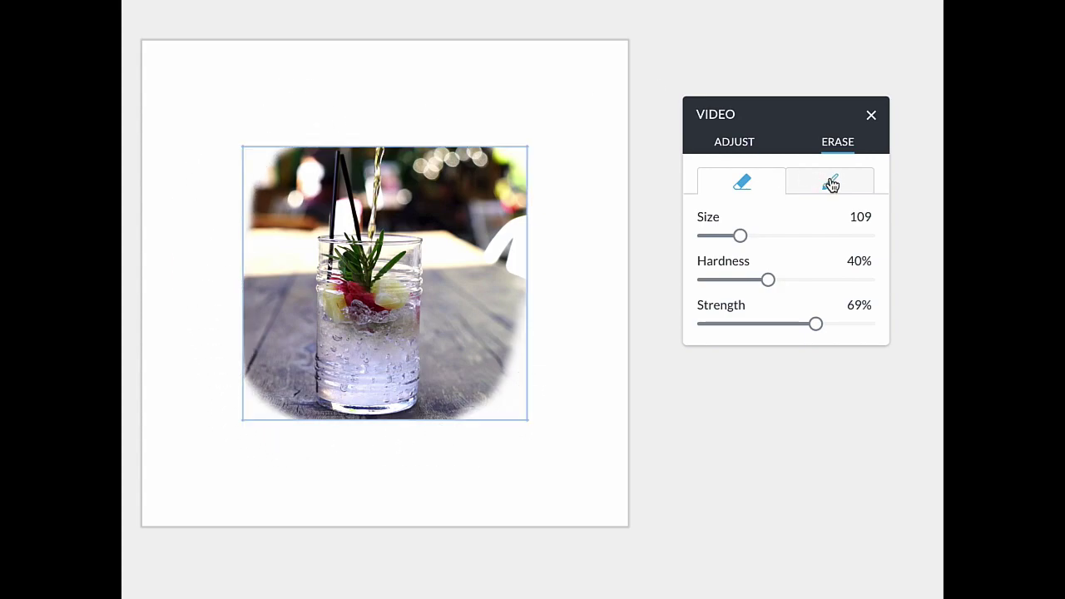
{"action": "mouse_move", "coordinate": [270, 159]}
{"action": "left_mouse_down"}
{"action": "mouse_move", "coordinate": [254, 155]}
{"action": "mouse_move", "coordinate": [231, 240]}
{"action": "mouse_move", "coordinate": [305, 454]}
{"action": "mouse_move", "coordinate": [287, 433]}
{"action": "mouse_move", "coordinate": [308, 442]}
{"action": "mouse_move", "coordinate": [459, 423]}
{"action": "mouse_move", "coordinate": [533, 225]}
{"action": "mouse_move", "coordinate": [518, 342]}
{"action": "left_mouse_up"}
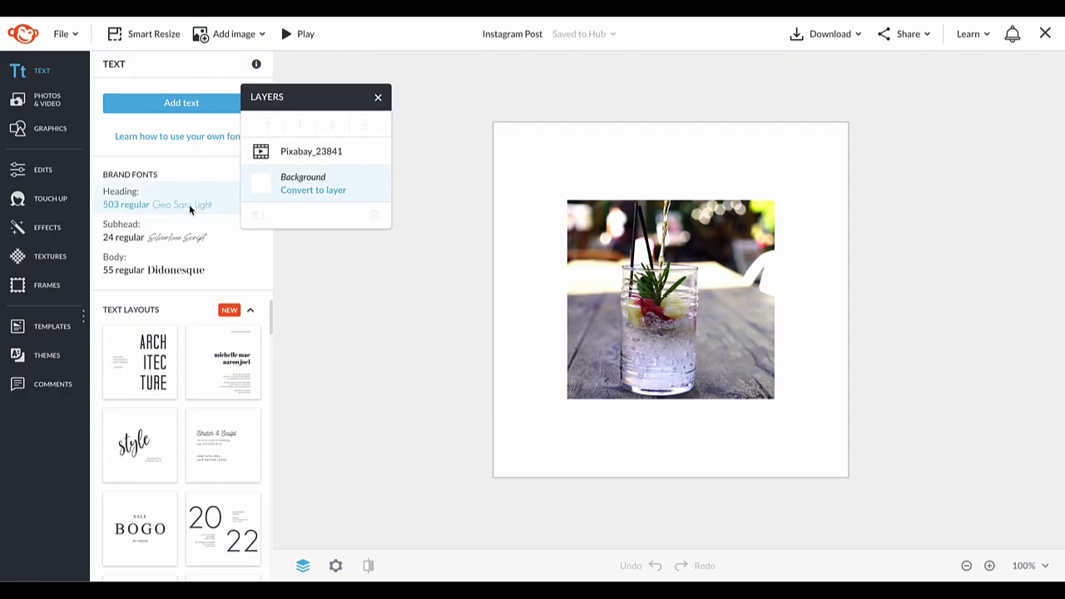
Add 'summer cocktails' text below the video and colour it blue #3754FF.
{"action": "left_click", "coordinate": [154, 270]}
{"action": "type", "text": "SU"}
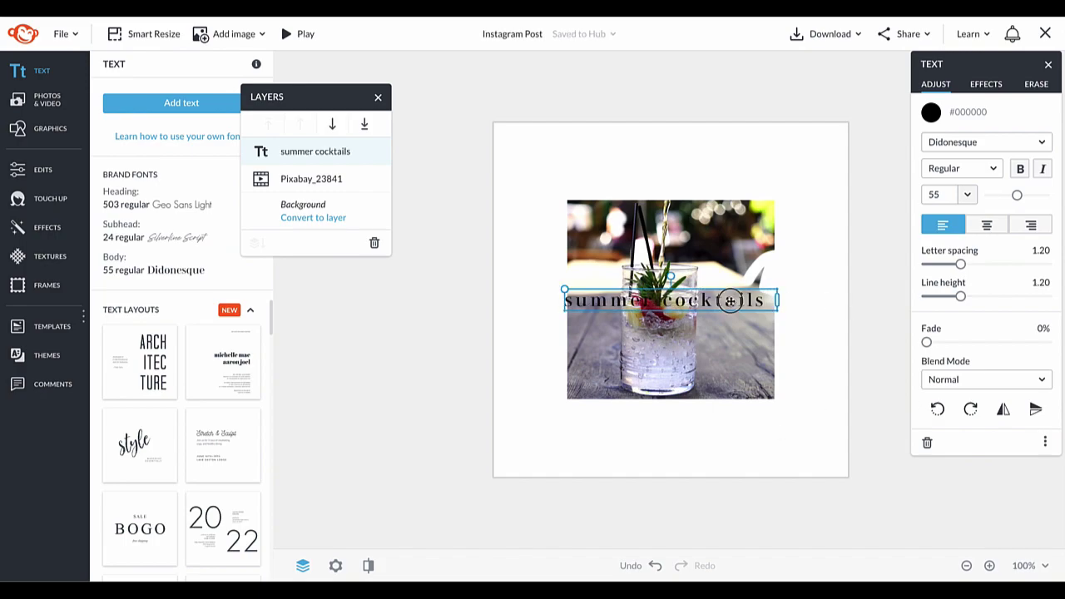
{"action": "left_click_drag", "start_coordinate": [725, 300], "coordinate": [788, 423]}
{"action": "triple_click", "coordinate": [789, 424]}
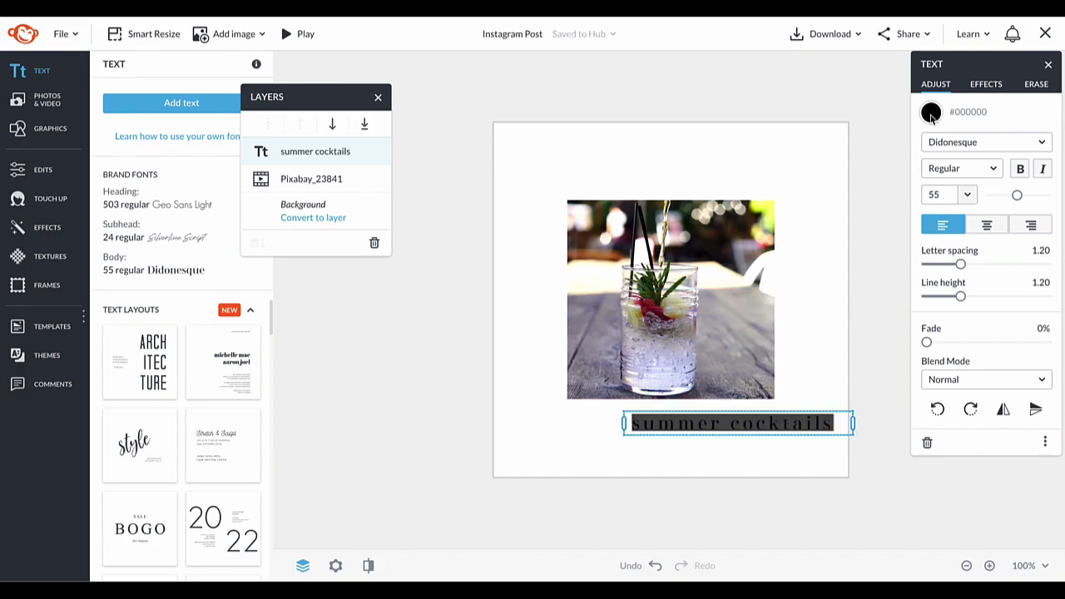
{"action": "left_click", "coordinate": [931, 111]}
{"action": "left_click", "coordinate": [1017, 421]}
{"action": "left_click", "coordinate": [550, 342]}
Add a large blue '7' in the Heading font at the lower-left edge.
{"action": "left_click", "coordinate": [152, 207]}
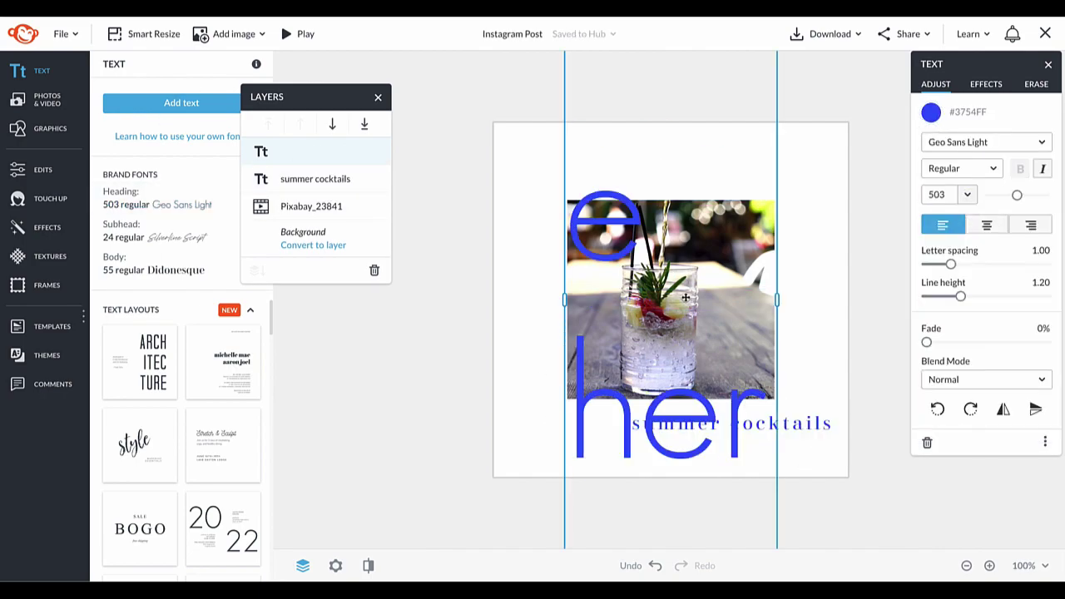
{"action": "type", "text": "7"}
{"action": "left_click_drag", "start_coordinate": [598, 375], "coordinate": [584, 412]}
{"action": "left_click", "coordinate": [467, 164]}
Add a brand outline circle at top-left and a rhomboid on the right edge.
{"action": "left_click", "coordinate": [50, 128]}
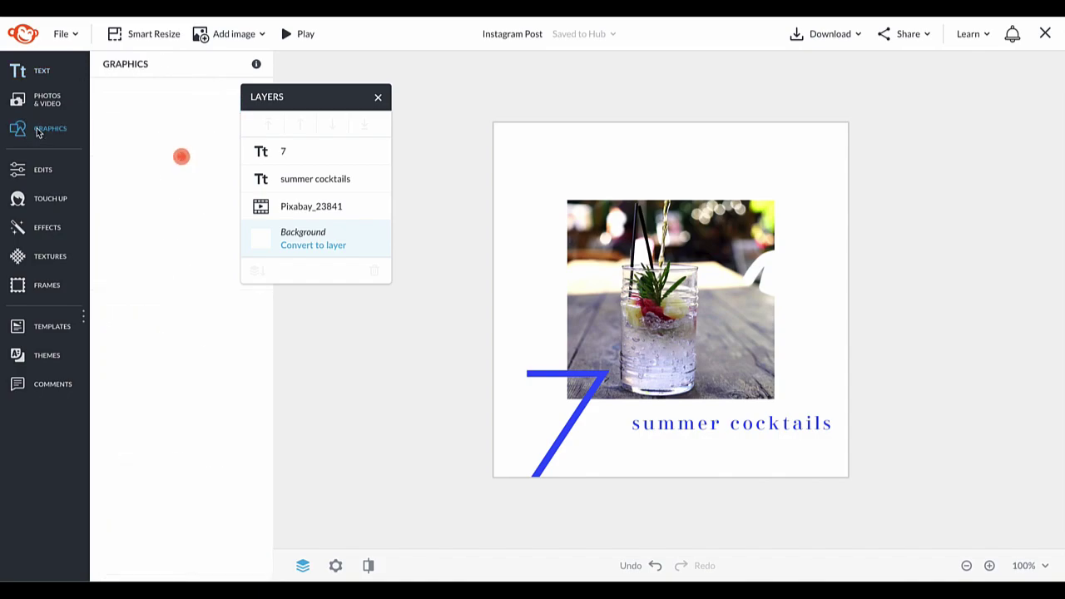
{"action": "left_click", "coordinate": [170, 161]}
{"action": "left_click", "coordinate": [214, 180]}
{"action": "left_click_drag", "start_coordinate": [663, 284], "coordinate": [534, 148]}
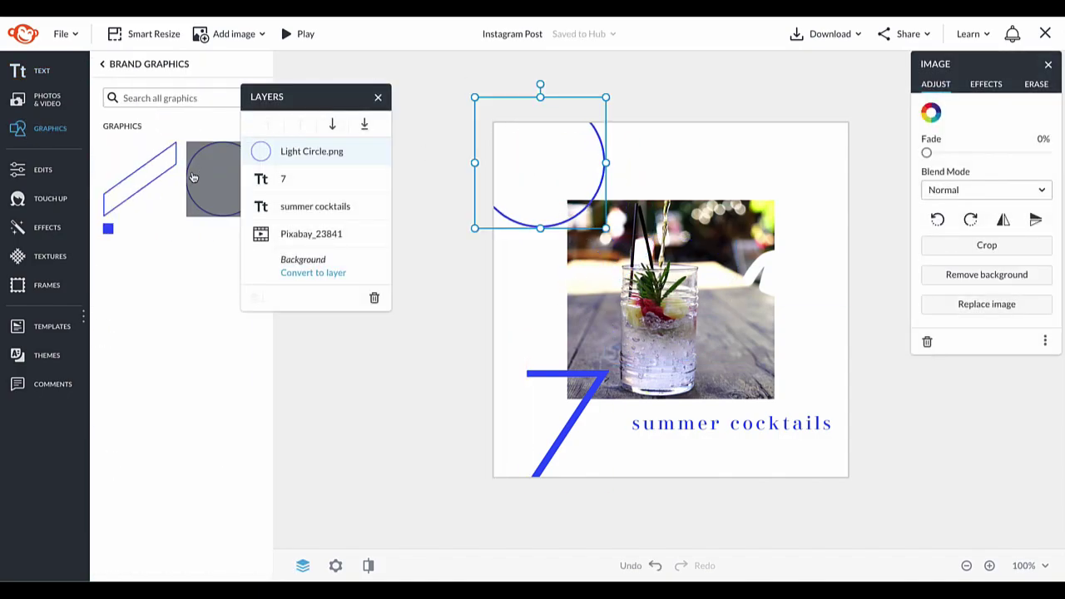
{"action": "left_click", "coordinate": [139, 178]}
{"action": "left_click_drag", "start_coordinate": [667, 301], "coordinate": [817, 304]}
Add a taller solid blue square layered behind the video's right side, then a thin line.
{"action": "left_click", "coordinate": [109, 228]}
{"action": "left_click_drag", "start_coordinate": [691, 275], "coordinate": [758, 252]}
{"action": "left_click_drag", "start_coordinate": [731, 340], "coordinate": [732, 412]}
{"action": "left_click", "coordinate": [333, 124]}
{"action": "left_click", "coordinate": [333, 124]}
{"action": "left_click", "coordinate": [333, 124]}
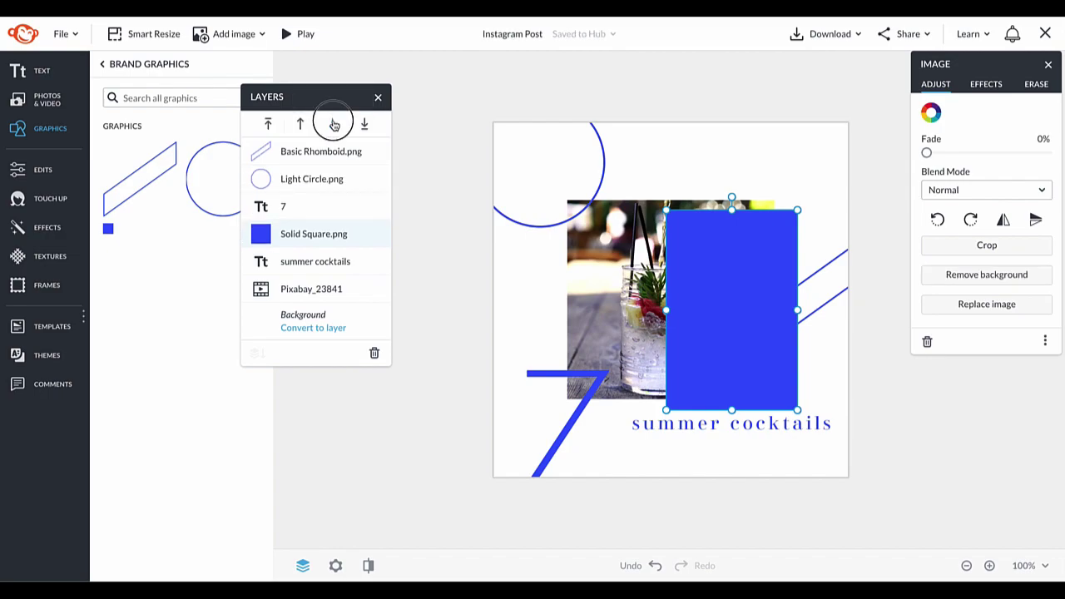
{"action": "left_click", "coordinate": [332, 124]}
{"action": "left_click", "coordinate": [332, 124]}
{"action": "left_click_drag", "start_coordinate": [789, 380], "coordinate": [772, 377]}
{"action": "left_click", "coordinate": [769, 376]}
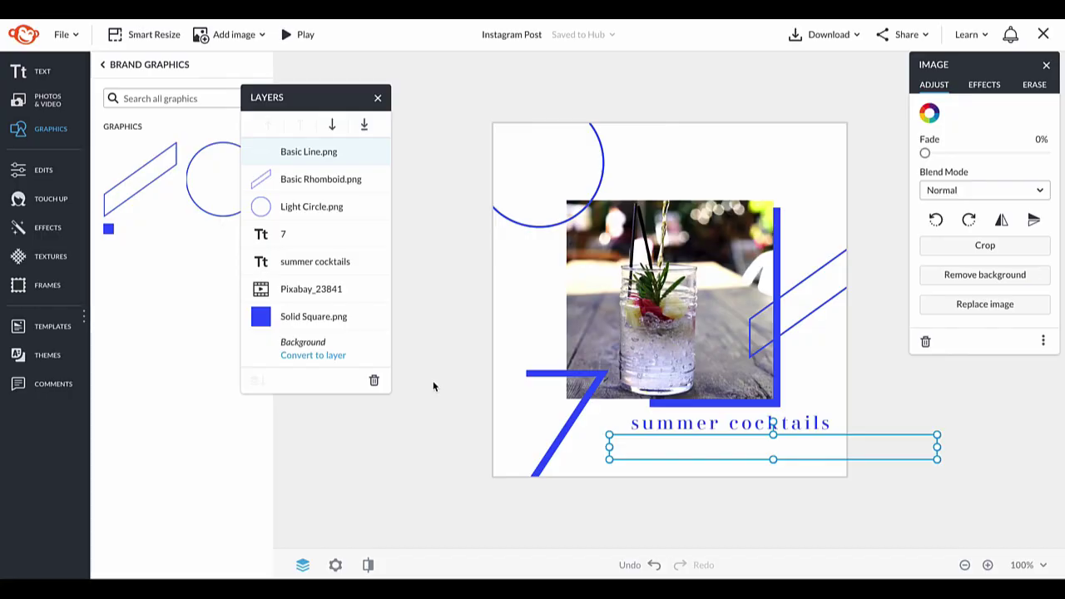
Set the canvas background to the light lilac brand colour #f0e9ed.
{"action": "left_click", "coordinate": [305, 345]}
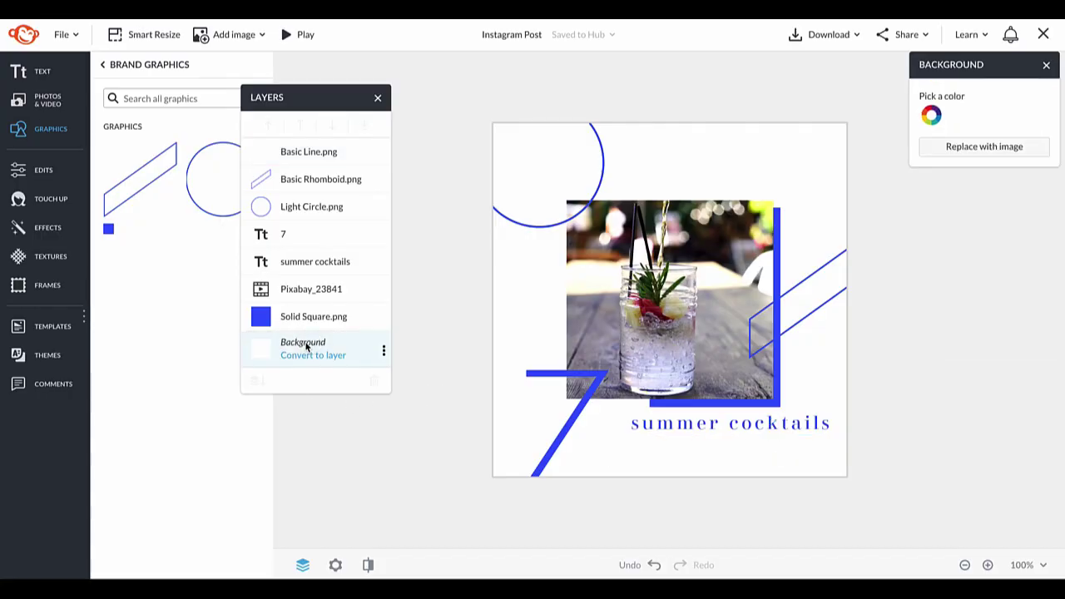
{"action": "left_click", "coordinate": [932, 116]}
{"action": "left_click", "coordinate": [991, 447]}
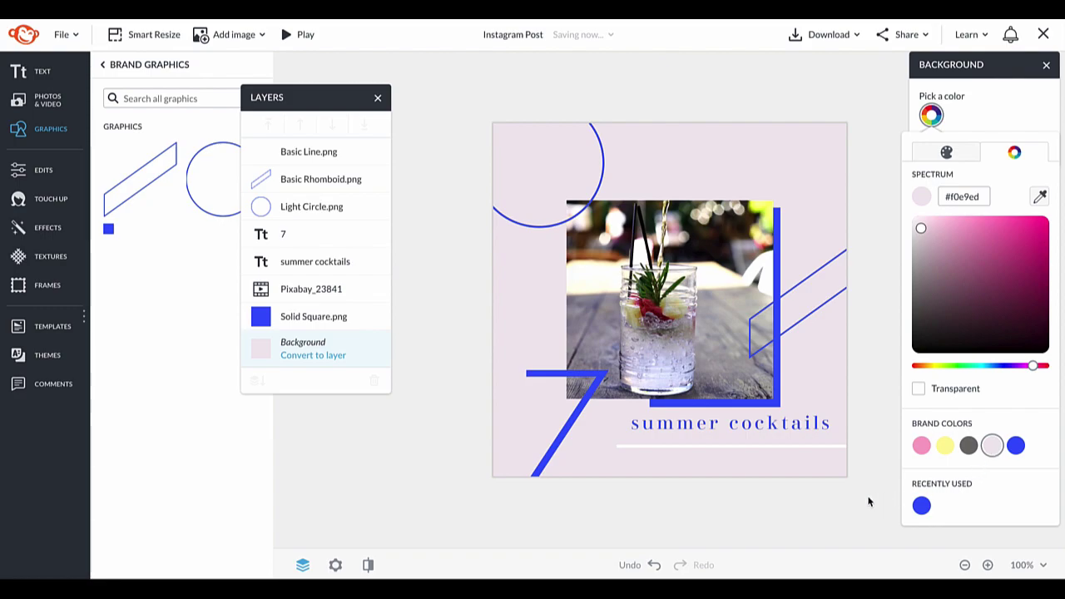
Place the line beneath the 'summer cocktails' text.
{"action": "left_click", "coordinate": [843, 494]}
{"action": "left_click_drag", "start_coordinate": [813, 446], "coordinate": [832, 437]}
{"action": "left_click", "coordinate": [961, 489]}
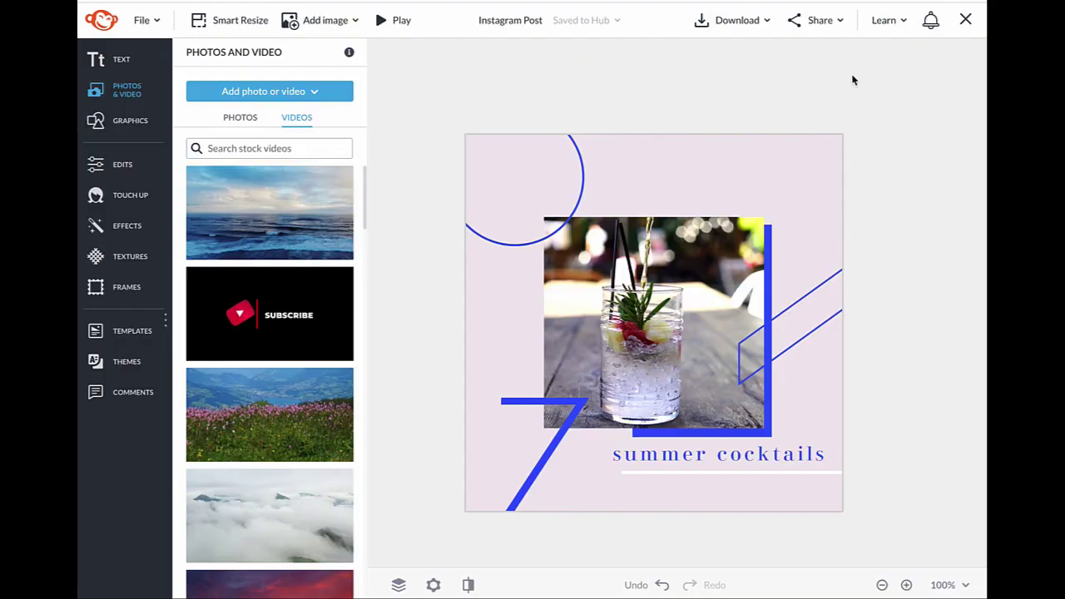
{"action": "left_click", "coordinate": [382, 24]}
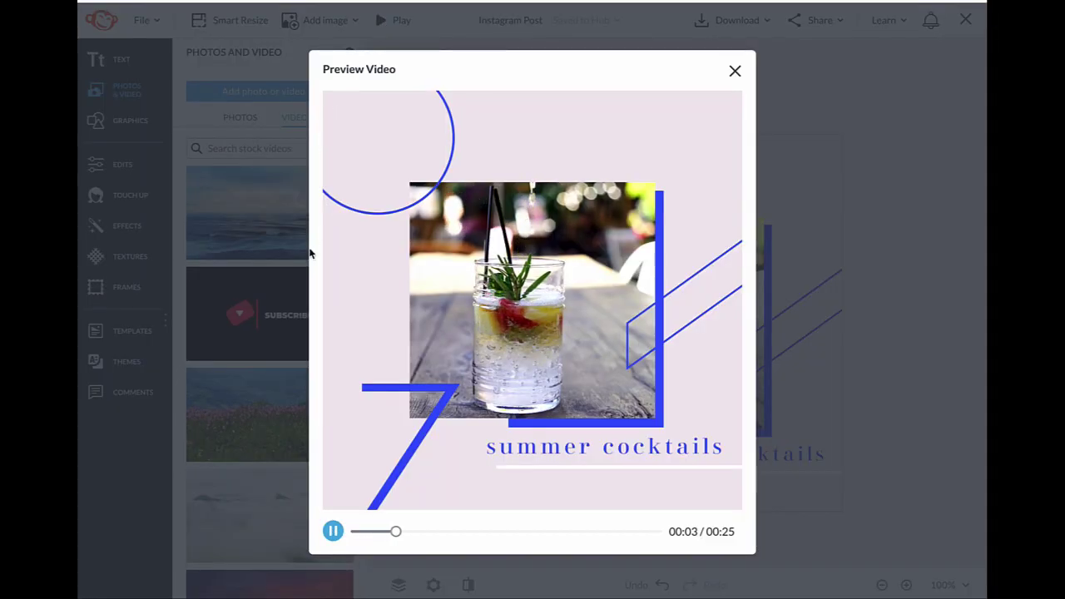
{"action": "left_click", "coordinate": [736, 73]}
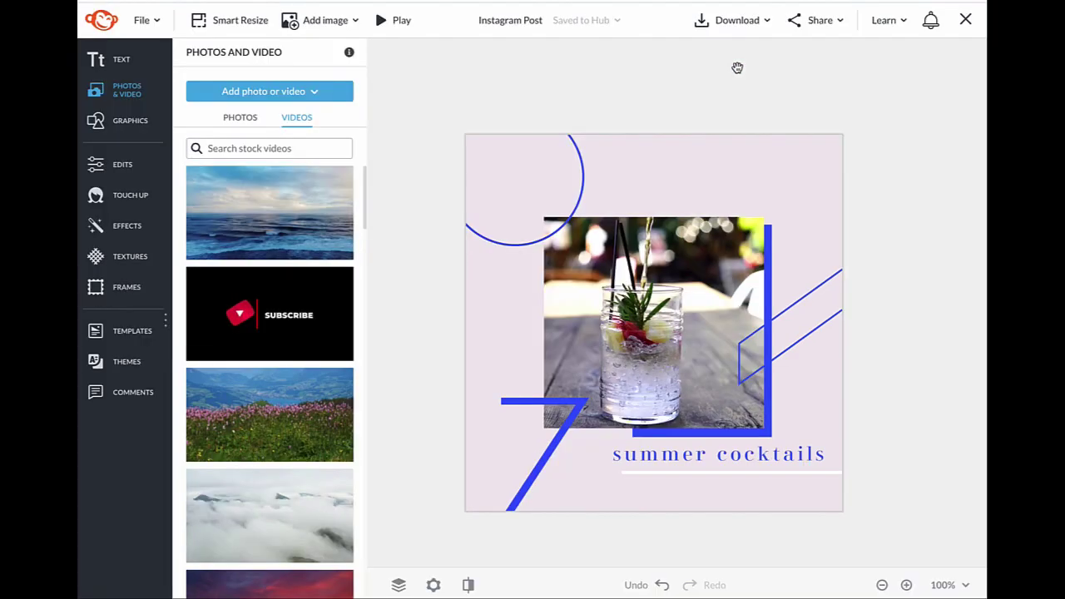
Download the design as an MP4 Video and dismiss the 'Preparing your video' notice.
{"action": "left_click", "coordinate": [723, 17]}
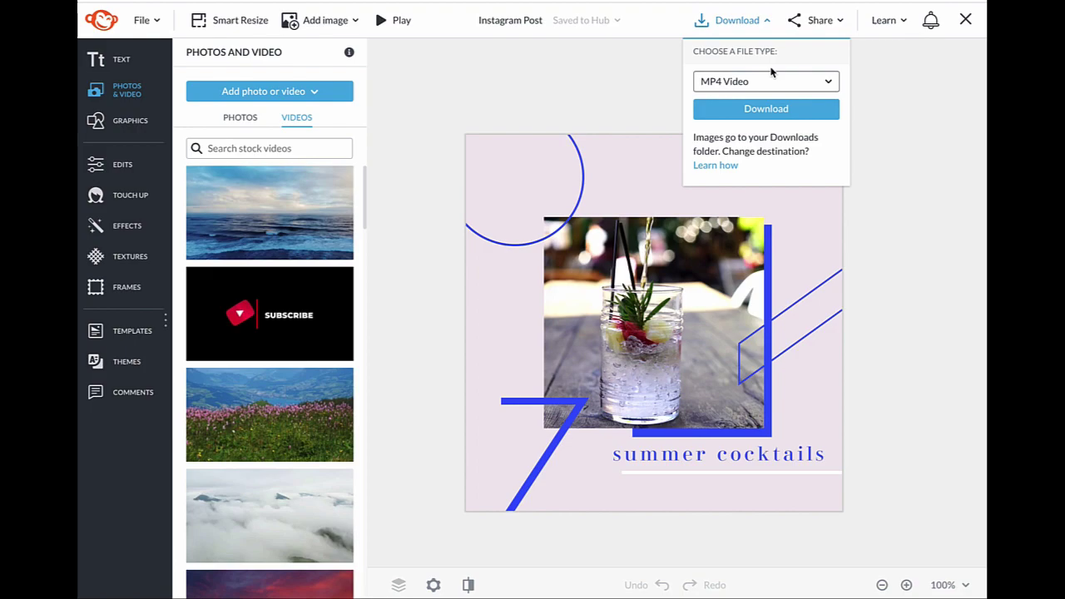
{"action": "left_click", "coordinate": [771, 110]}
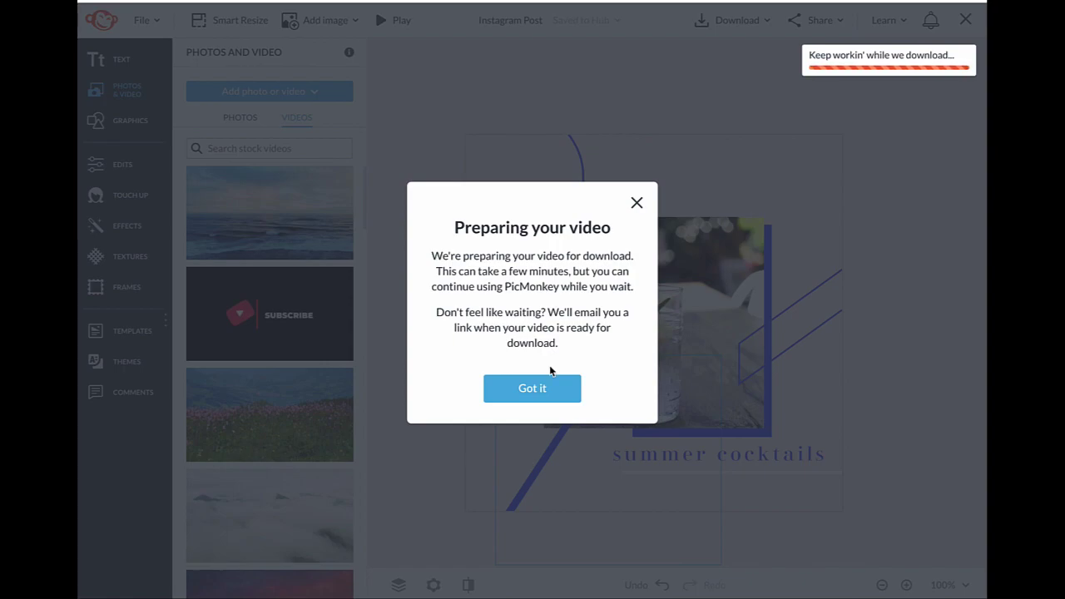
{"action": "left_click", "coordinate": [530, 394]}
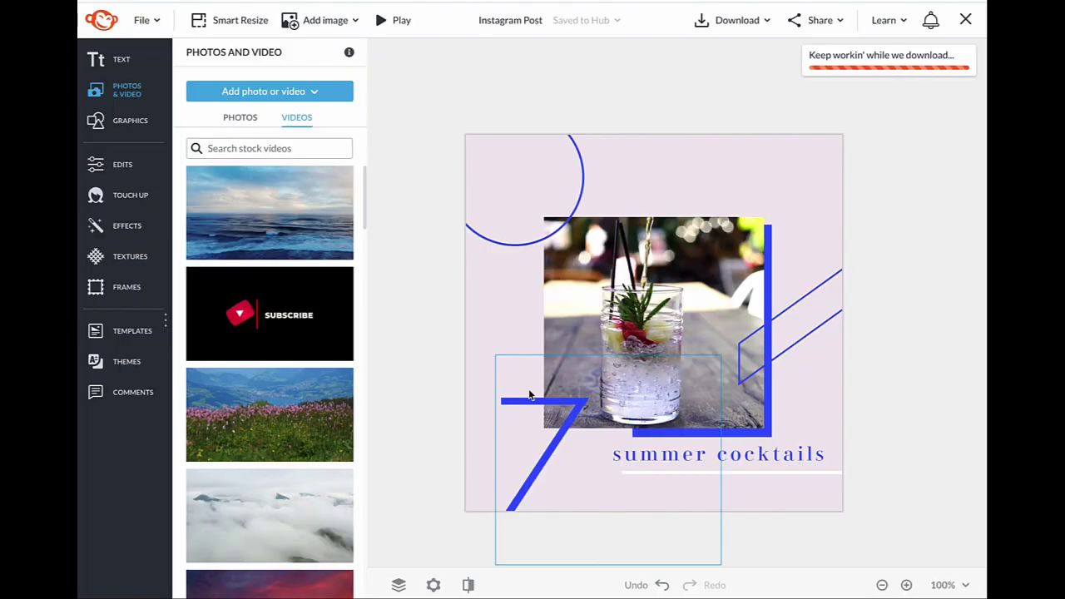